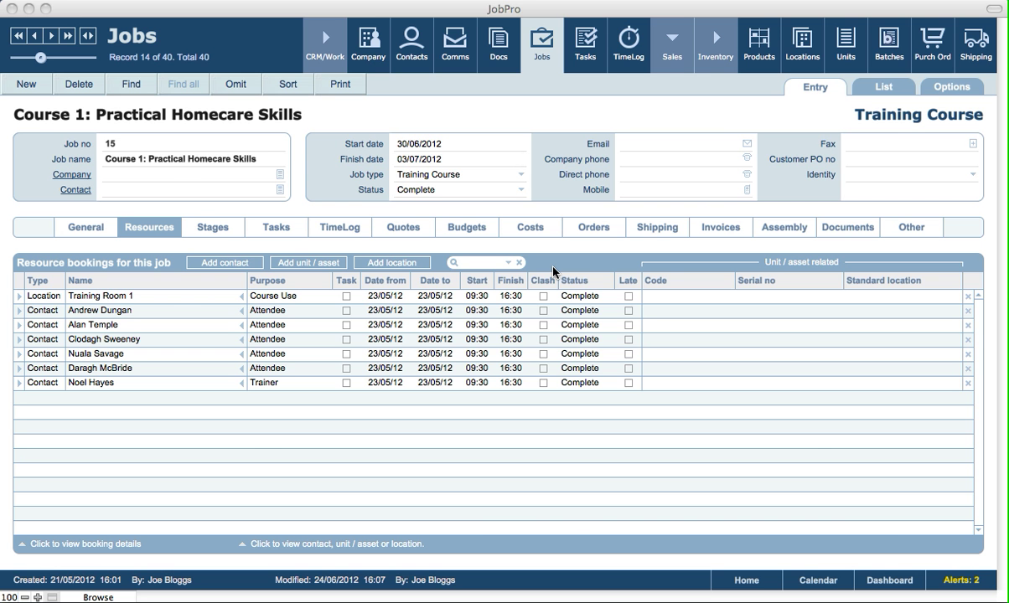
# Show all products as a list and open the record of the Apple TV product with code 54
pyautogui.click(712, 98)
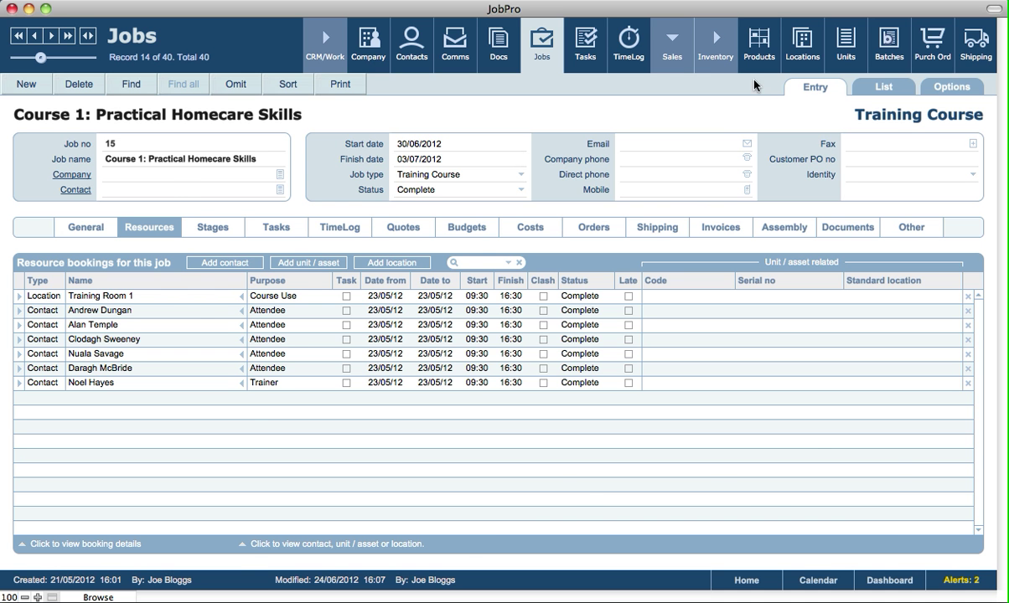
pyautogui.click(759, 46)
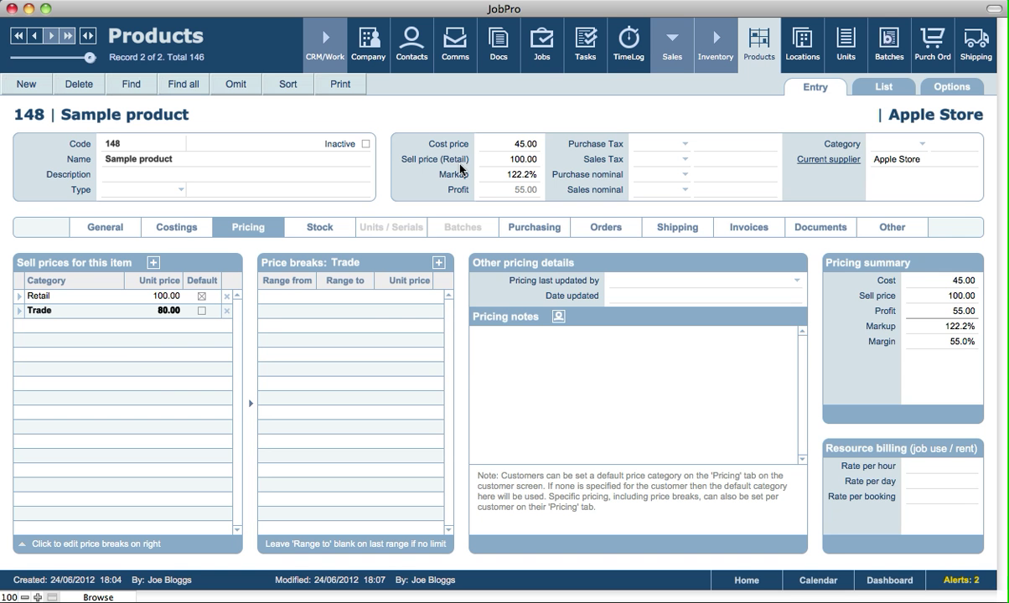
pyautogui.click(197, 92)
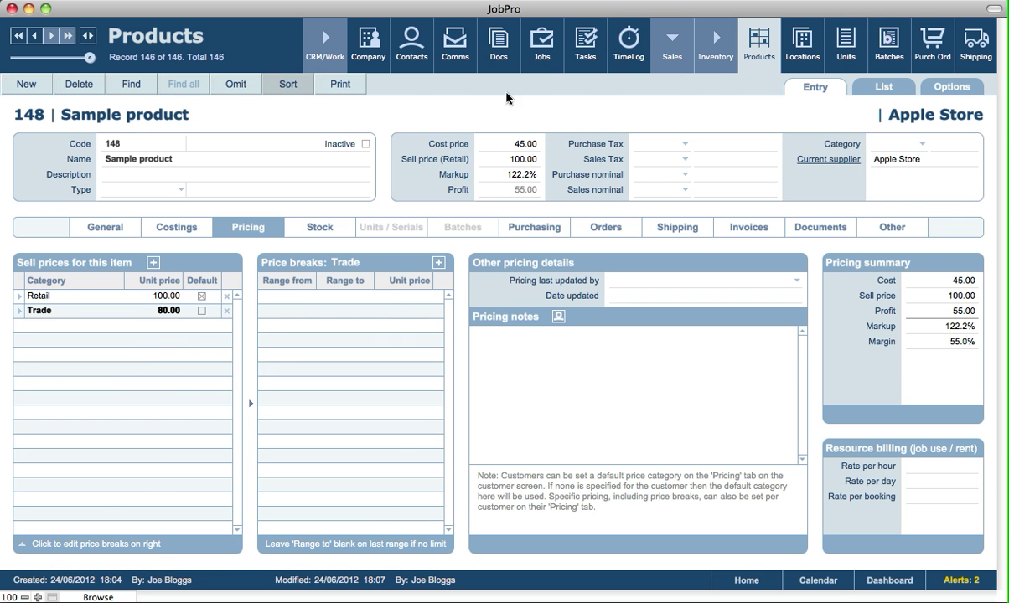
pyautogui.click(881, 87)
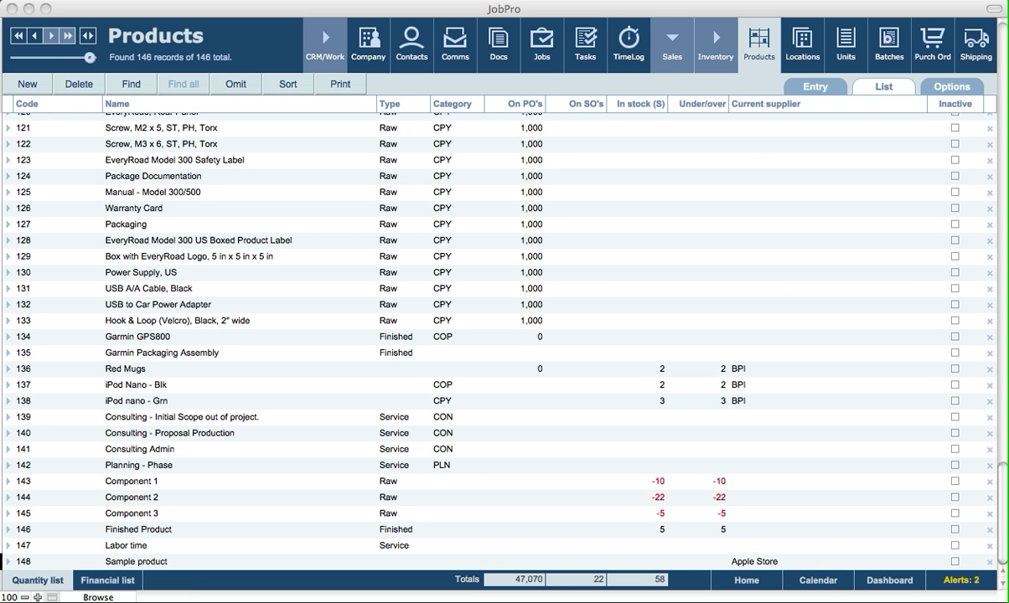
pyautogui.click(1003, 132)
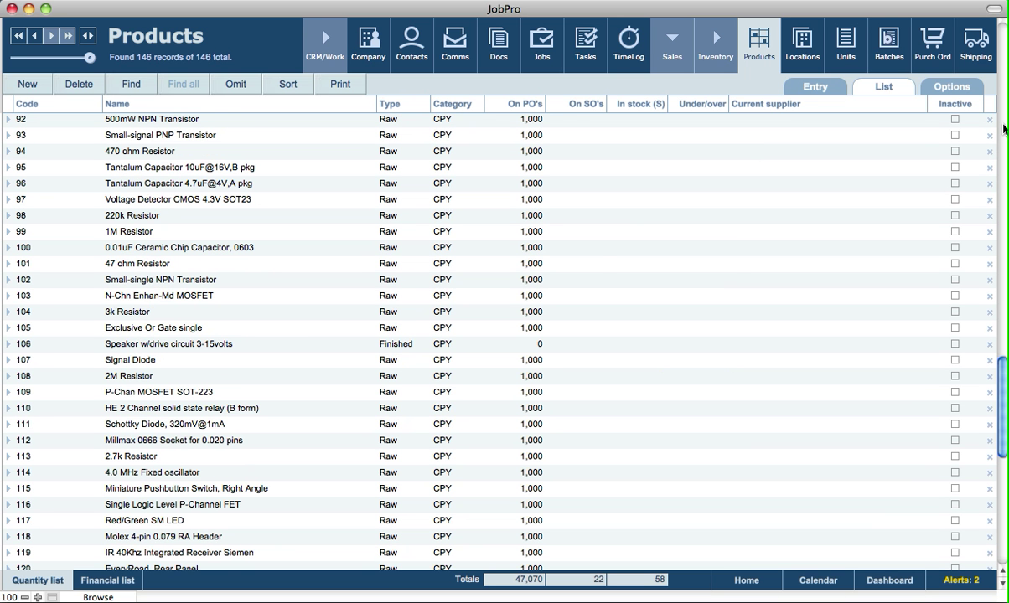
pyautogui.click(1003, 128)
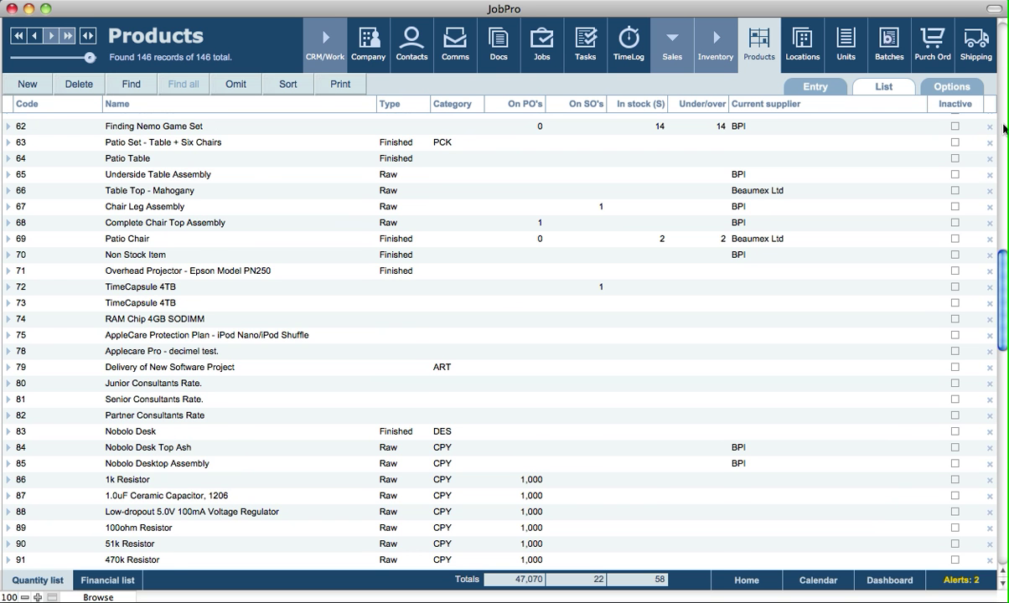
pyautogui.click(1003, 127)
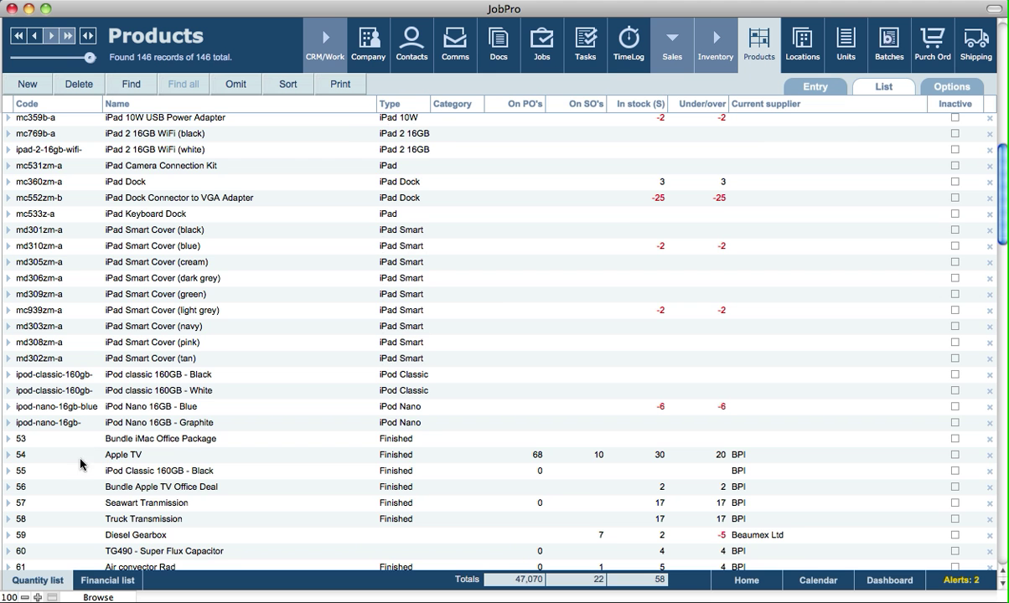
pyautogui.click(8, 457)
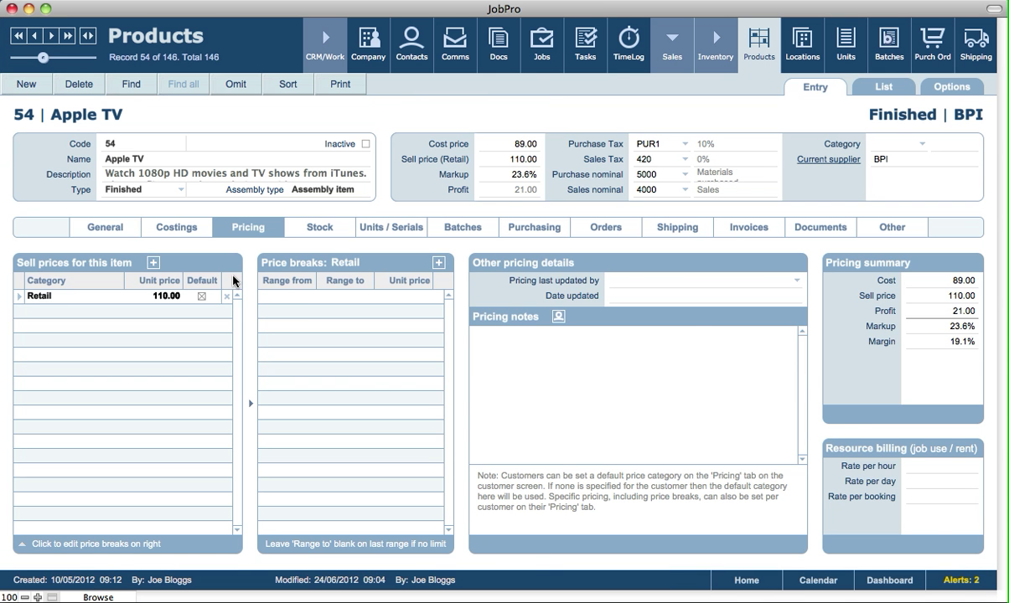
# Open the Apple TV unit with reference 587 from the product's units and add a resource booking for it on a new job
pyautogui.click(104, 230)
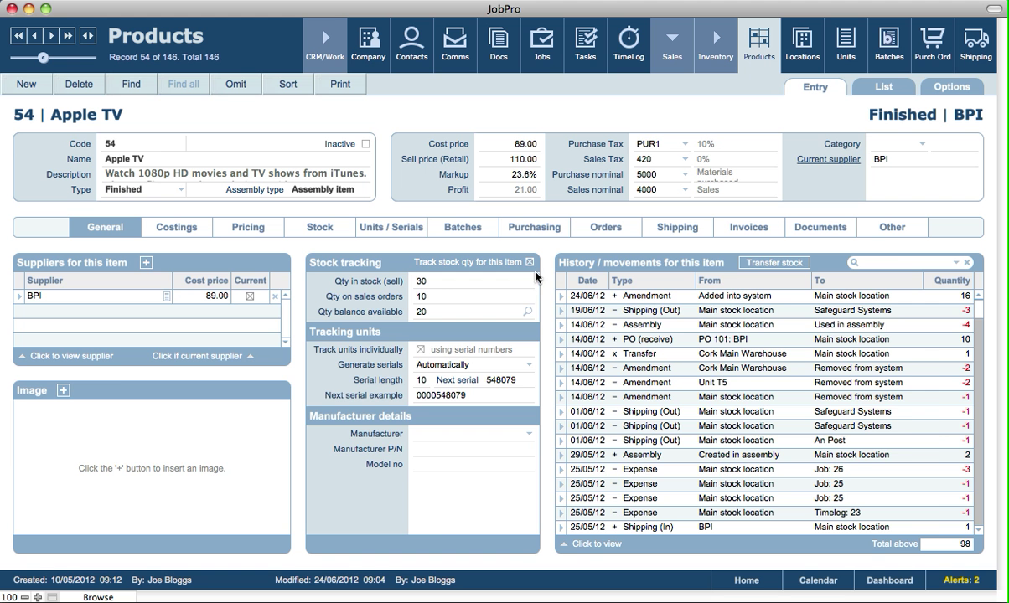
pyautogui.click(404, 234)
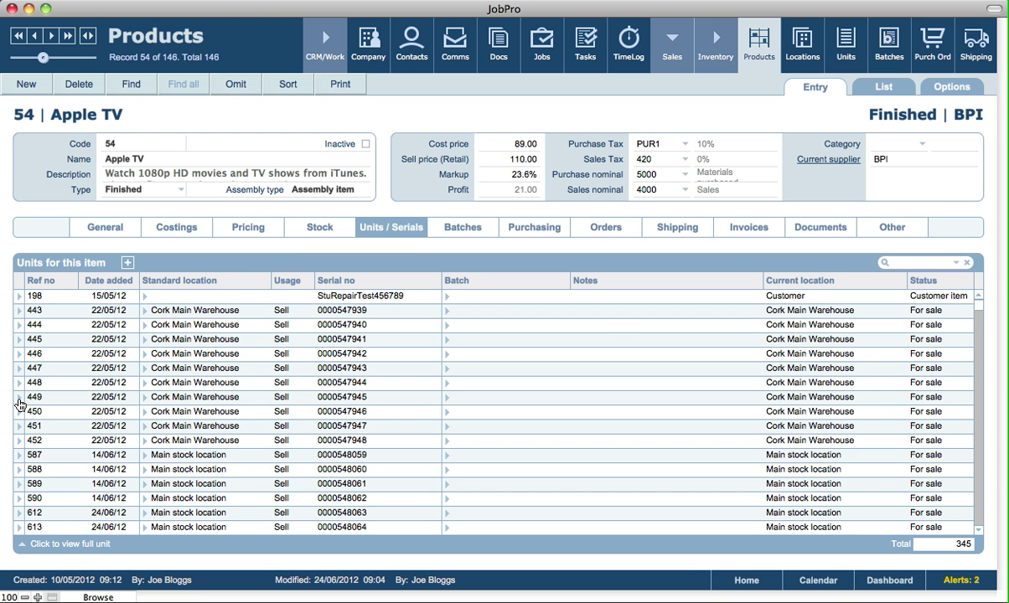
pyautogui.click(18, 458)
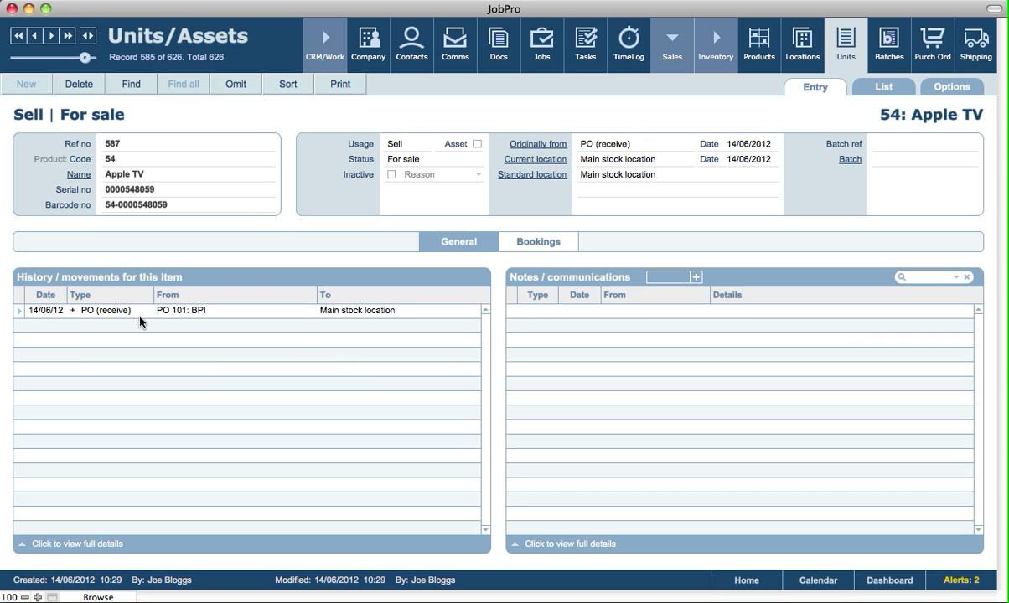
pyautogui.click(543, 242)
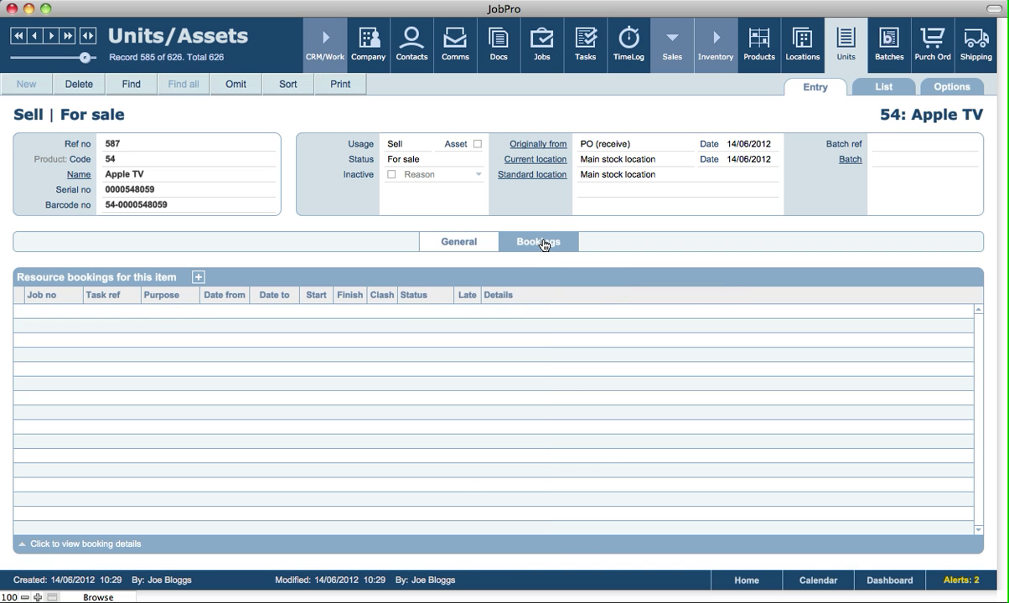
pyautogui.click(198, 278)
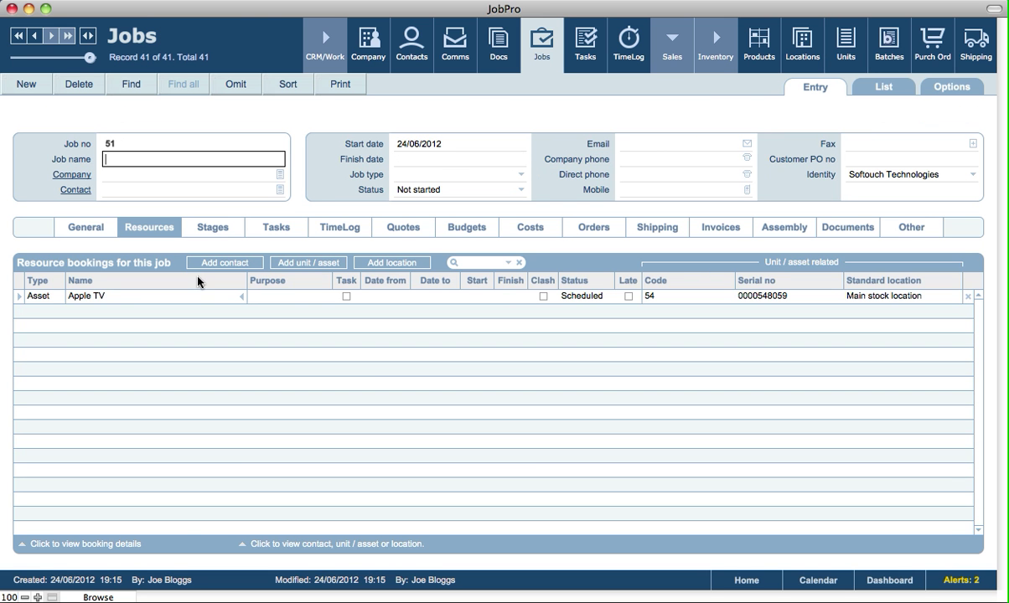
# Assign the company Hein Gericke to the new job and set its finish date to 25/06/2012
pyautogui.click(272, 173)
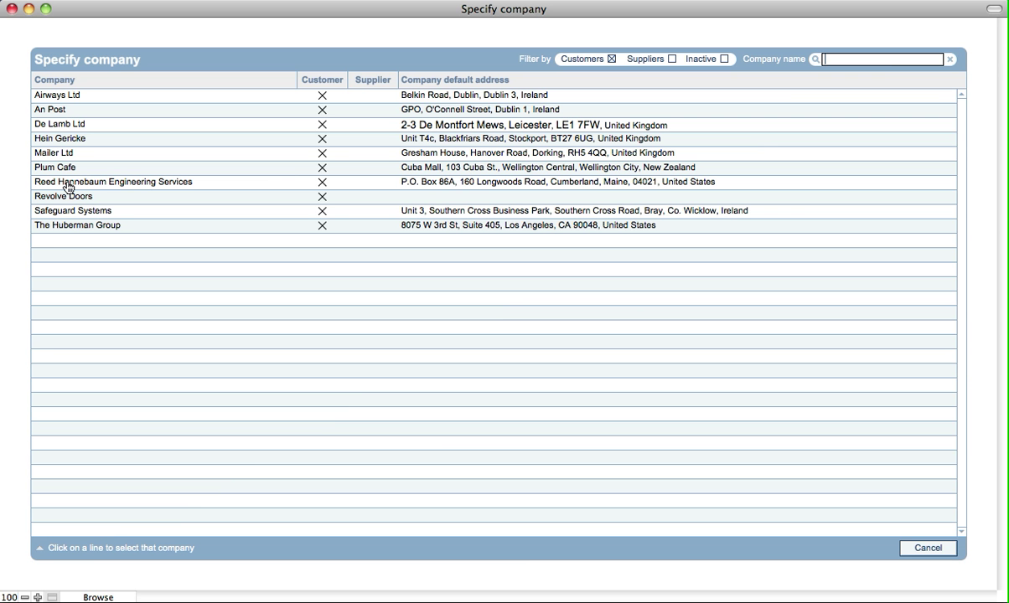
pyautogui.click(48, 138)
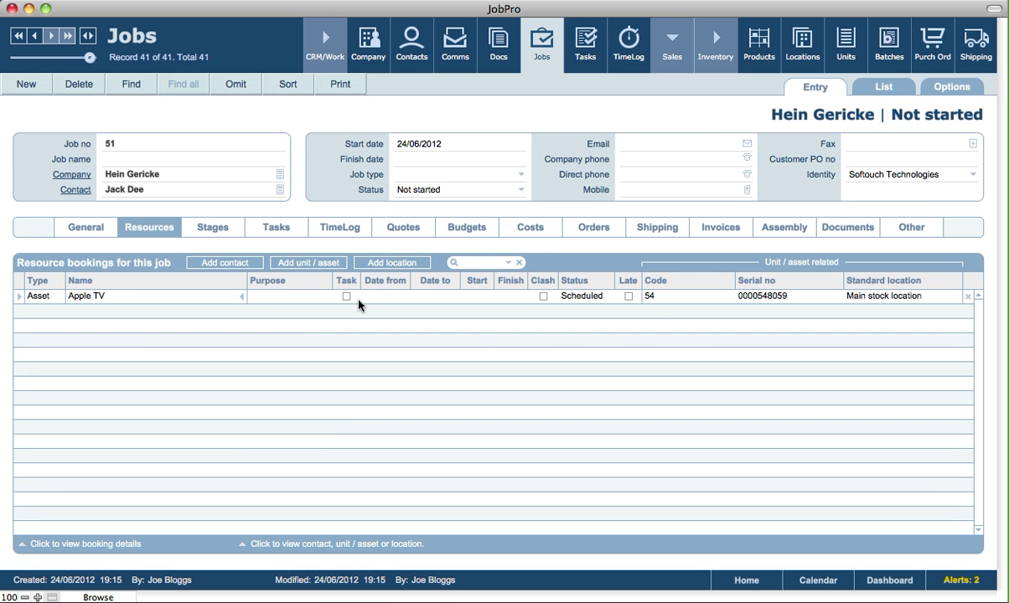
pyautogui.click(406, 159)
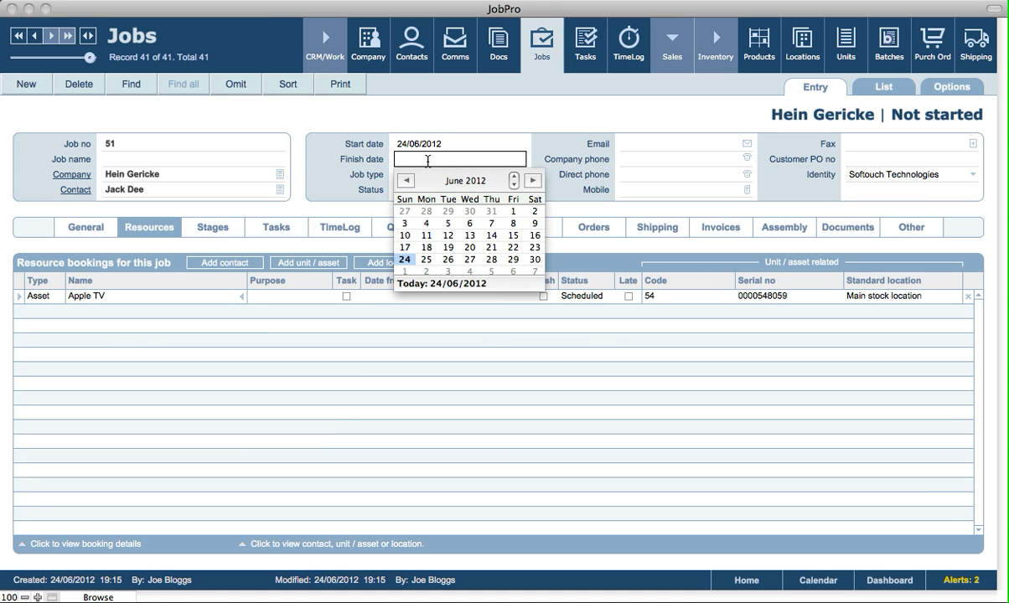
pyautogui.click(429, 260)
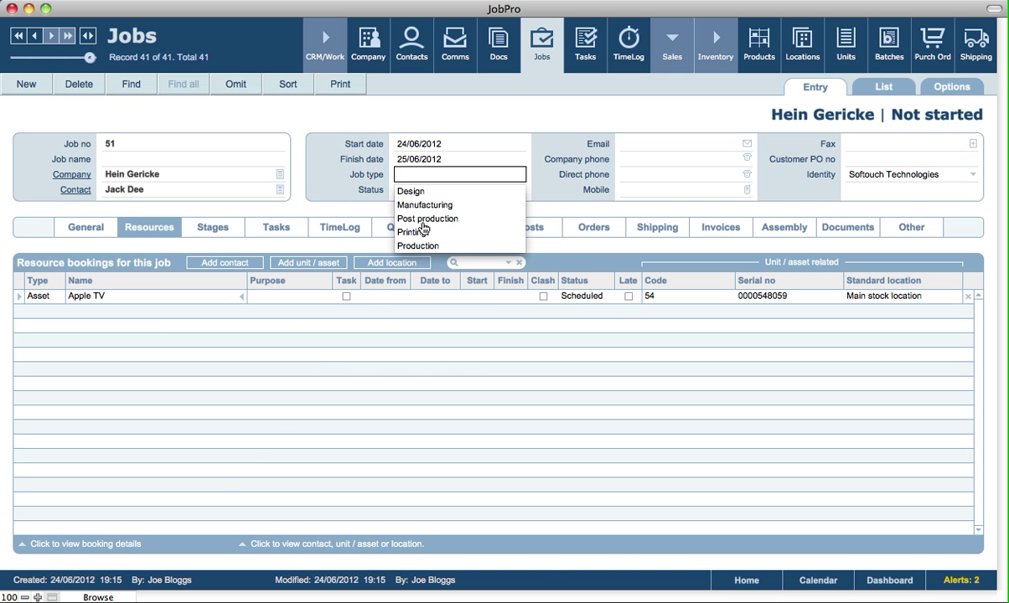
pyautogui.click(407, 126)
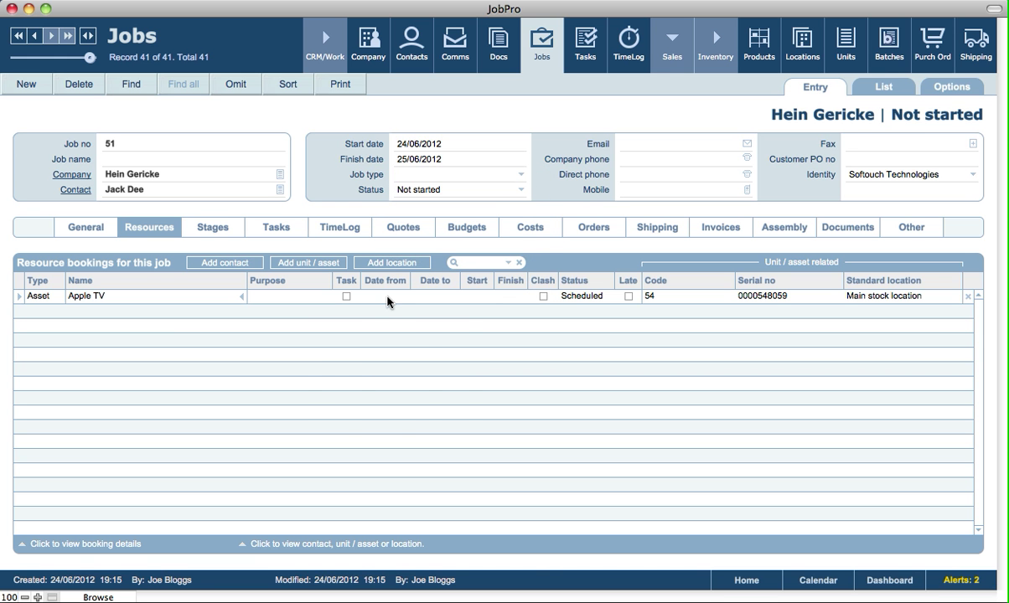
# Schedule the job's Apple TV booking from 24/06/12 to 25/06/12, with start time 10:30 and finish time 12:00
pyautogui.click(387, 297)
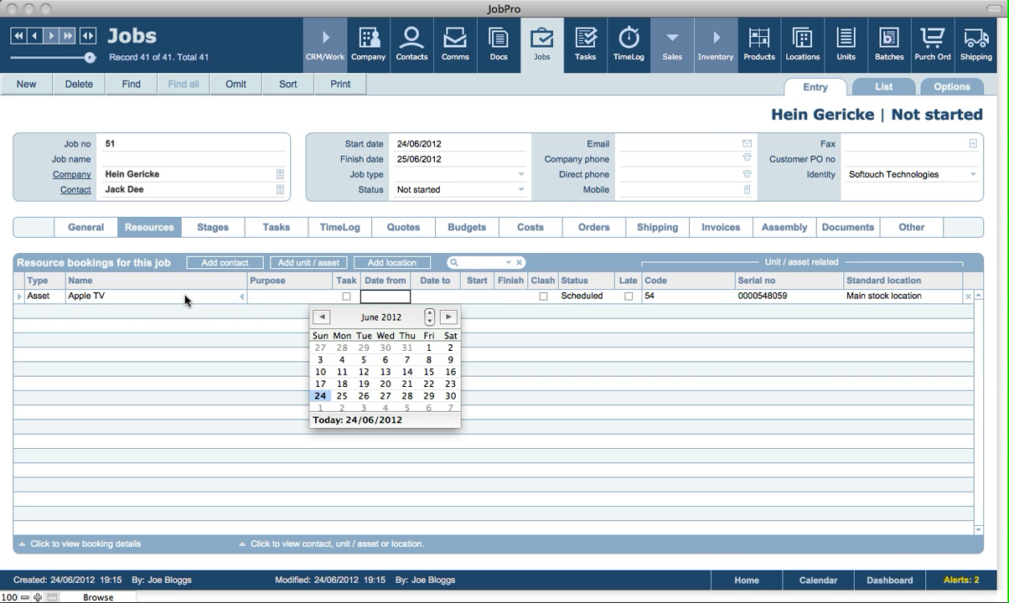
pyautogui.click(331, 397)
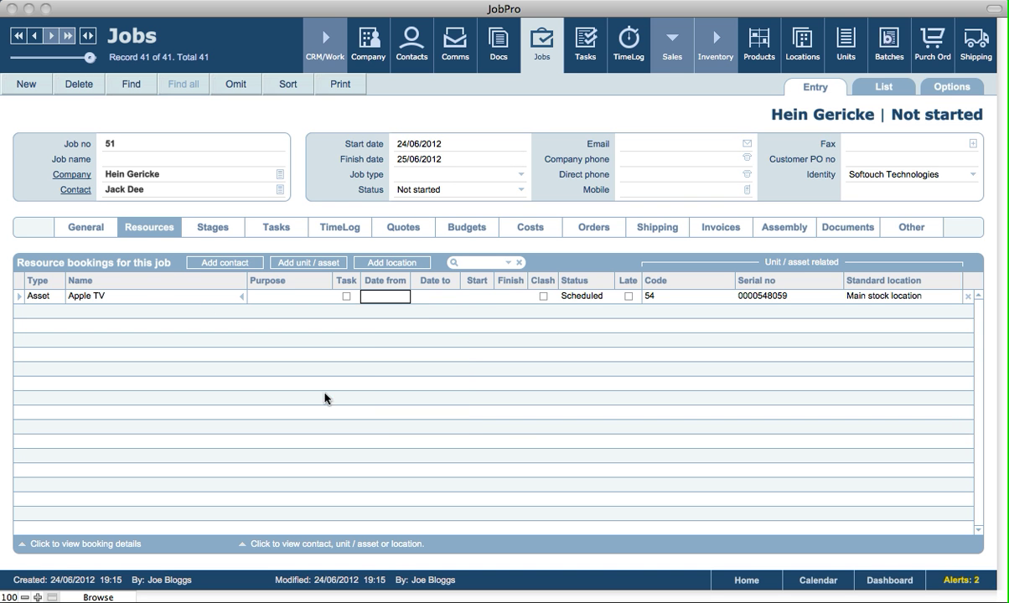
pyautogui.click(423, 298)
pyautogui.click(391, 395)
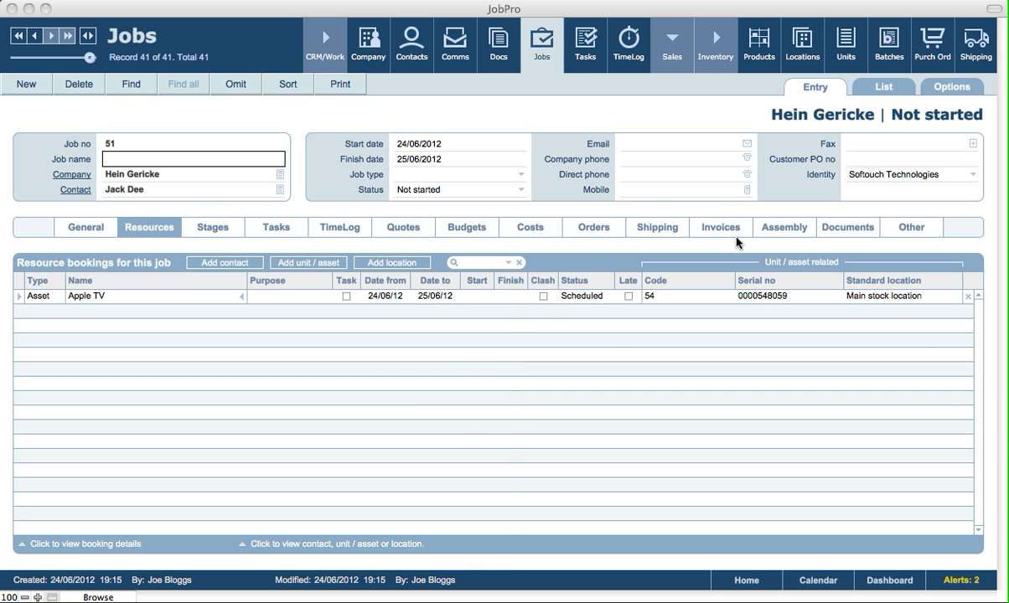
pyautogui.click(474, 298)
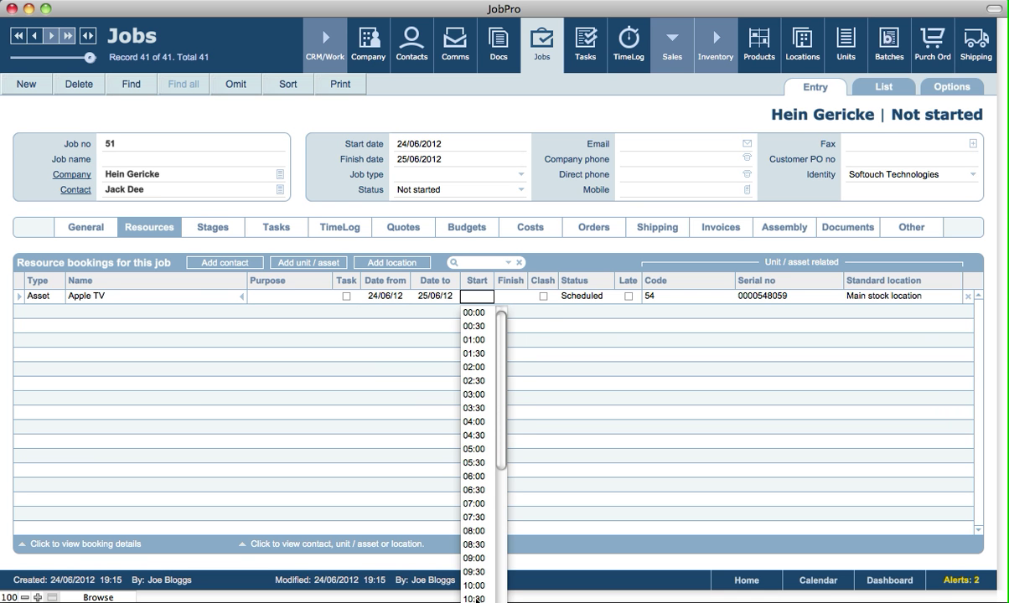
pyautogui.click(475, 599)
pyautogui.click(511, 296)
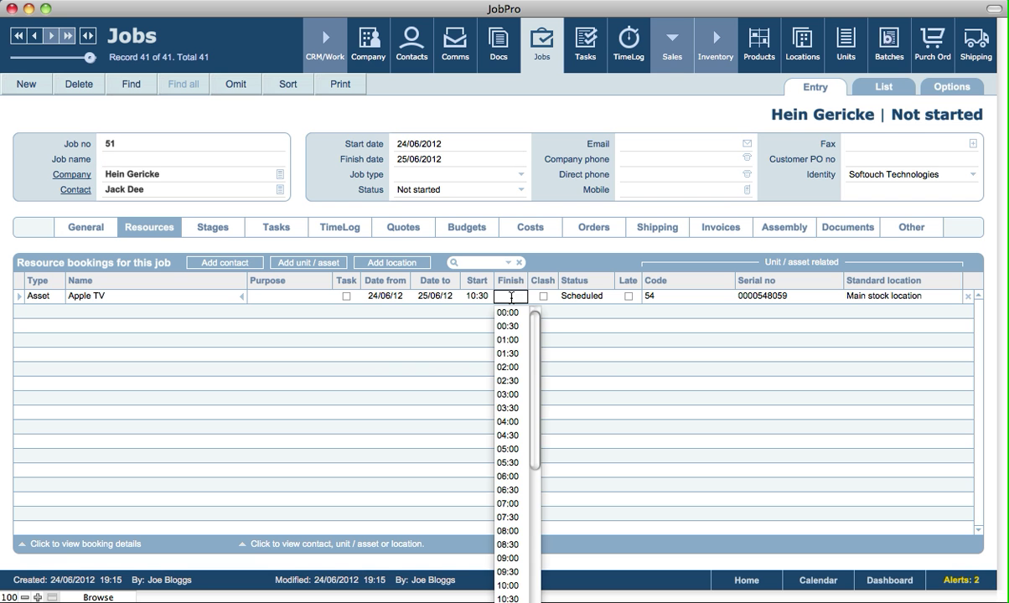
pyautogui.write('12:00')
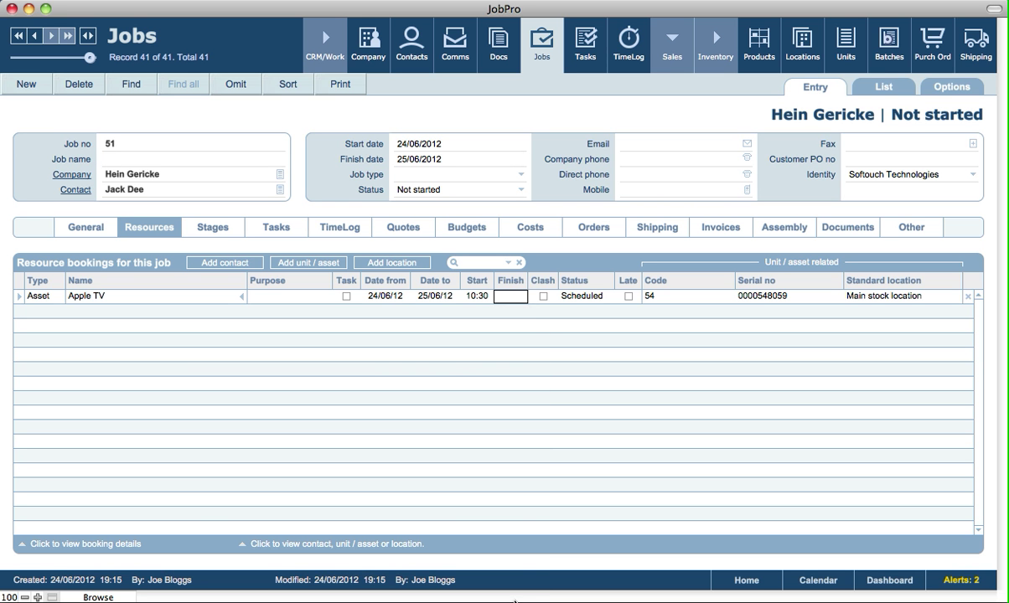
pyautogui.press('Tab')
# Set the Apple TV booking's purpose to Rent and its status to In progress
pyautogui.click(302, 296)
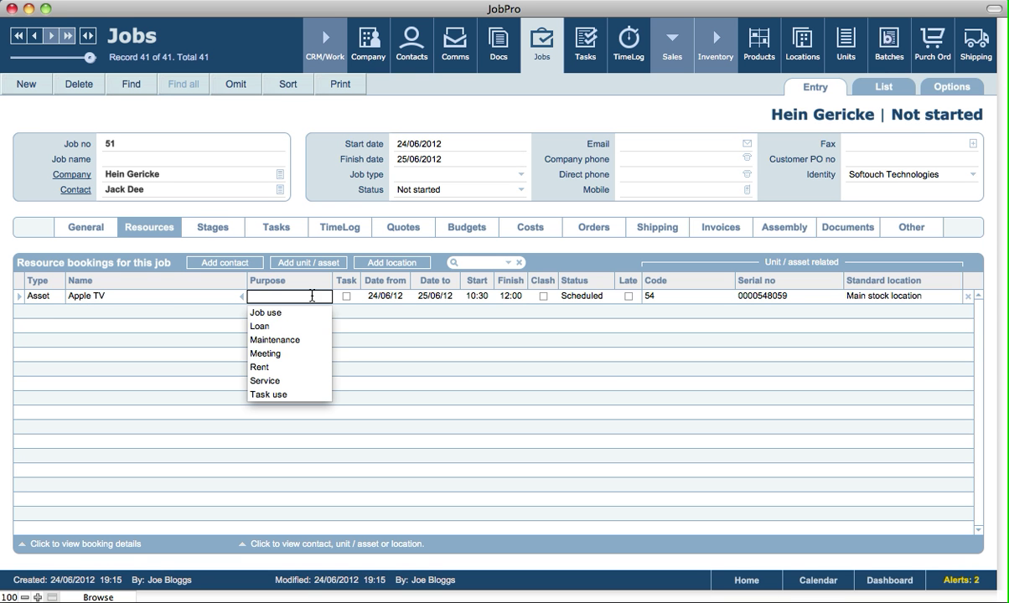
pyautogui.click(262, 367)
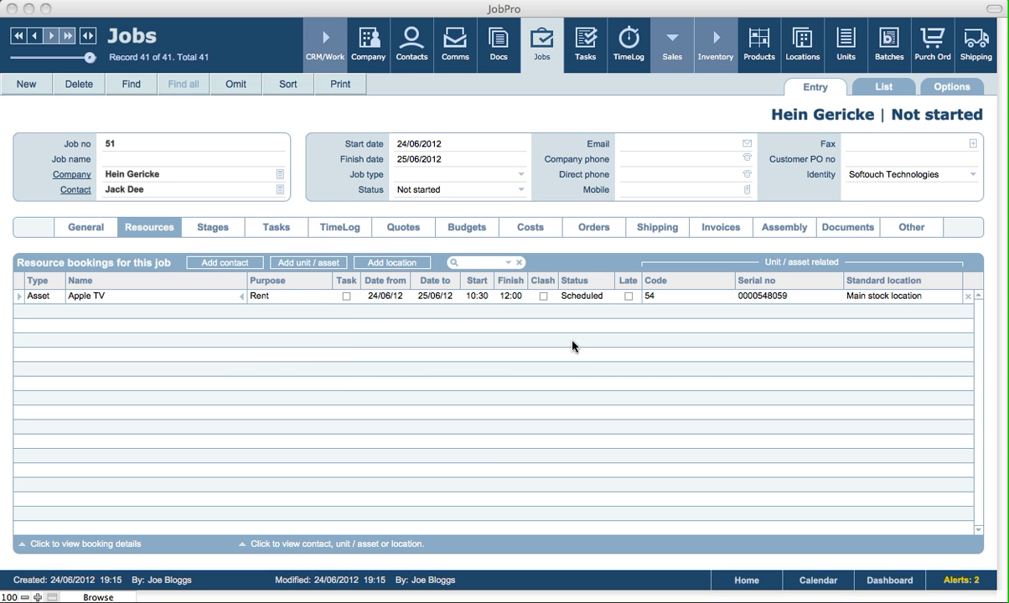
pyautogui.click(588, 296)
pyautogui.click(589, 295)
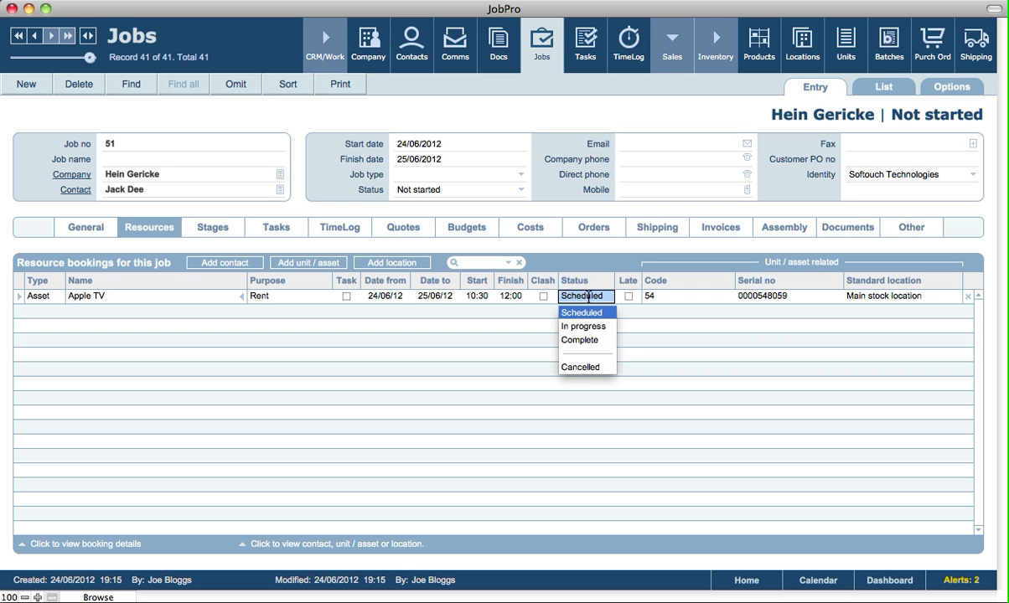
pyautogui.click(547, 310)
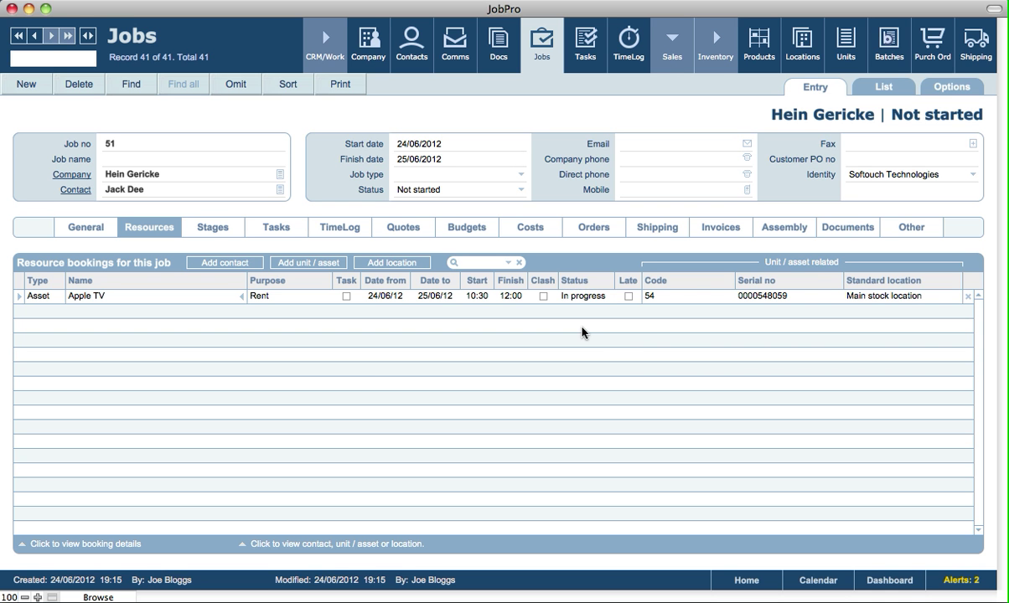
pyautogui.click(573, 264)
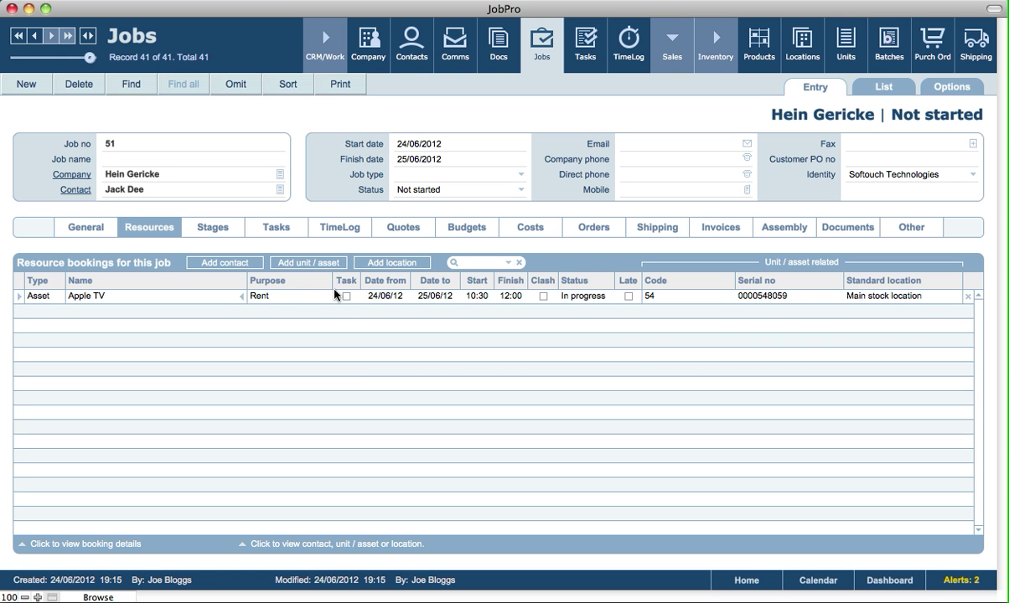
# Check the status, current location and bookings in the booked Apple TV unit's record, and return to its job
pyautogui.click(243, 302)
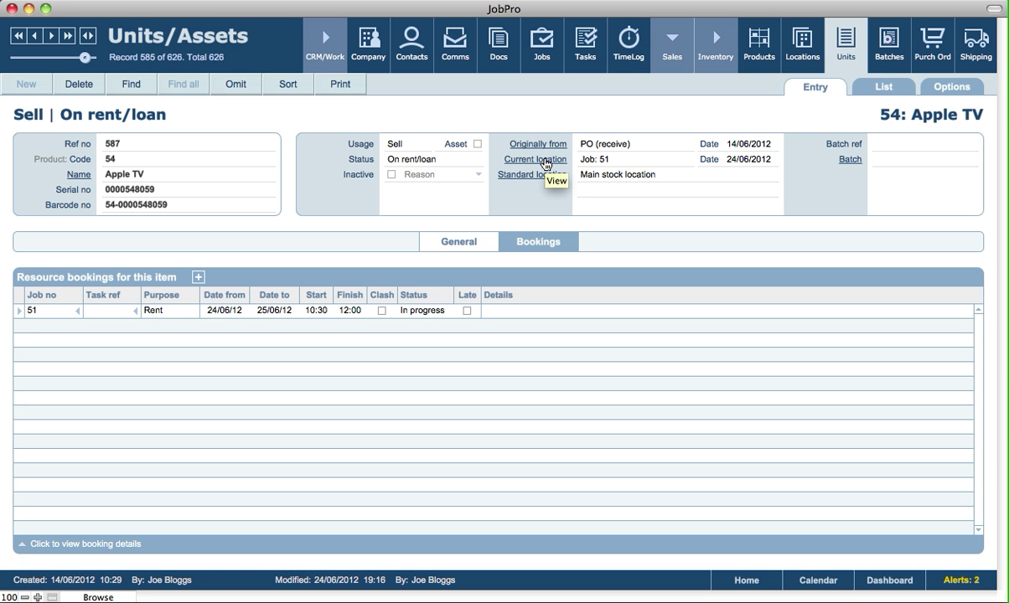
pyautogui.click(76, 311)
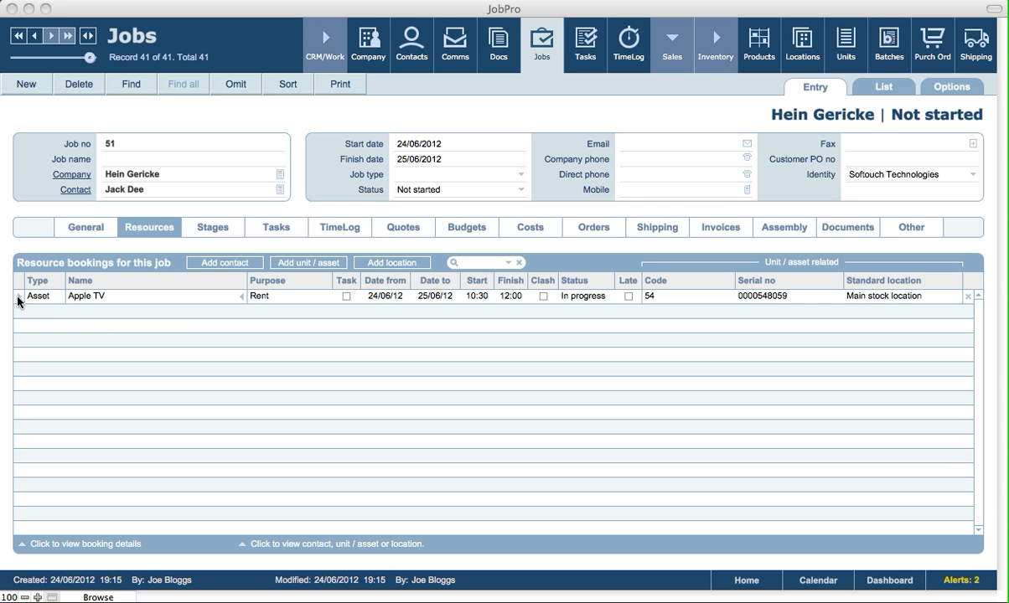
# Open the Apple TV booking's details, make the booking billable, and set its rate type to Per day
pyautogui.click(23, 269)
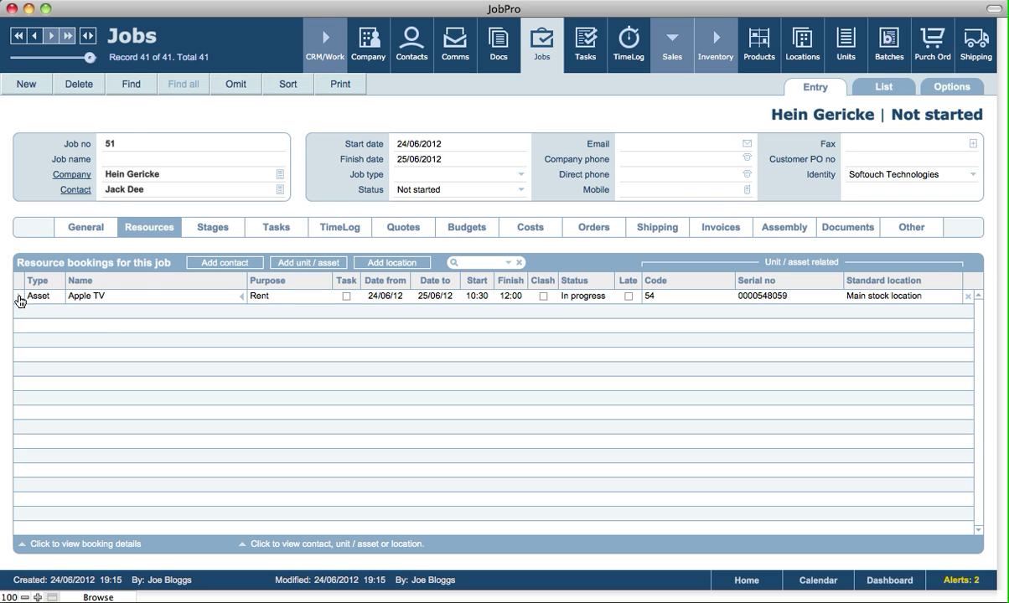
pyautogui.click(20, 301)
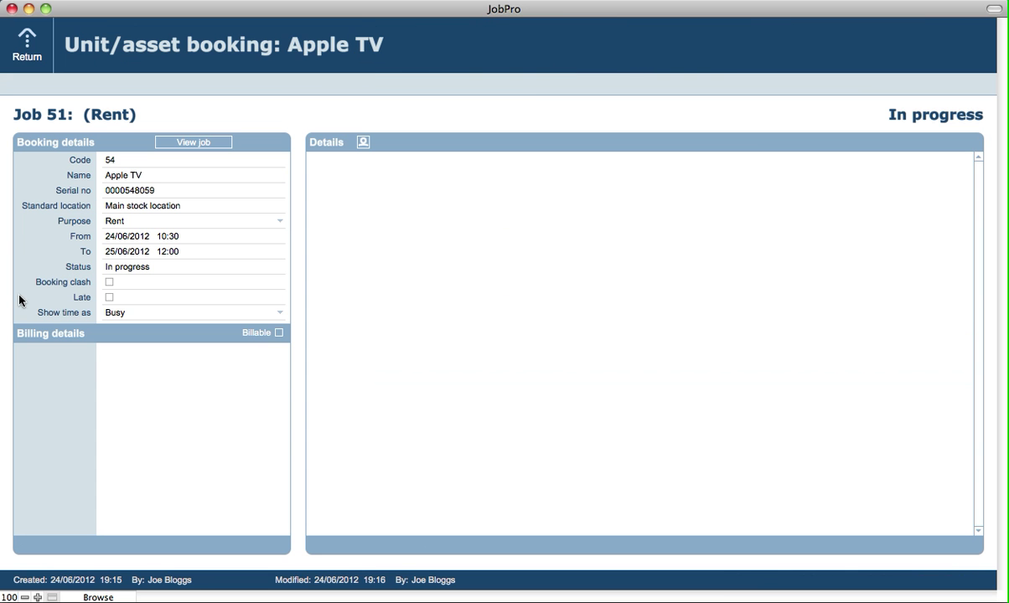
pyautogui.click(279, 334)
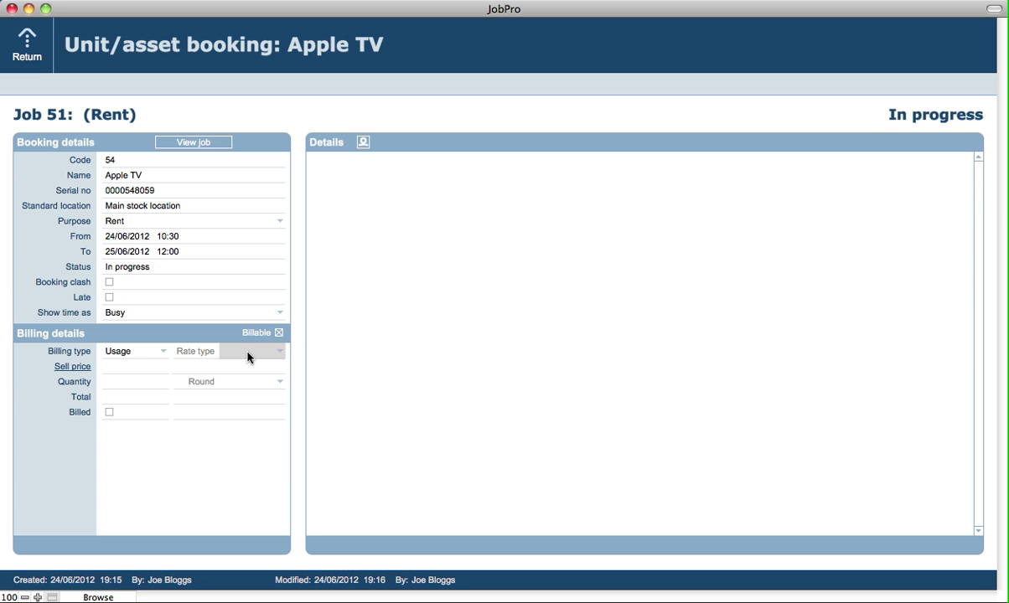
pyautogui.click(248, 352)
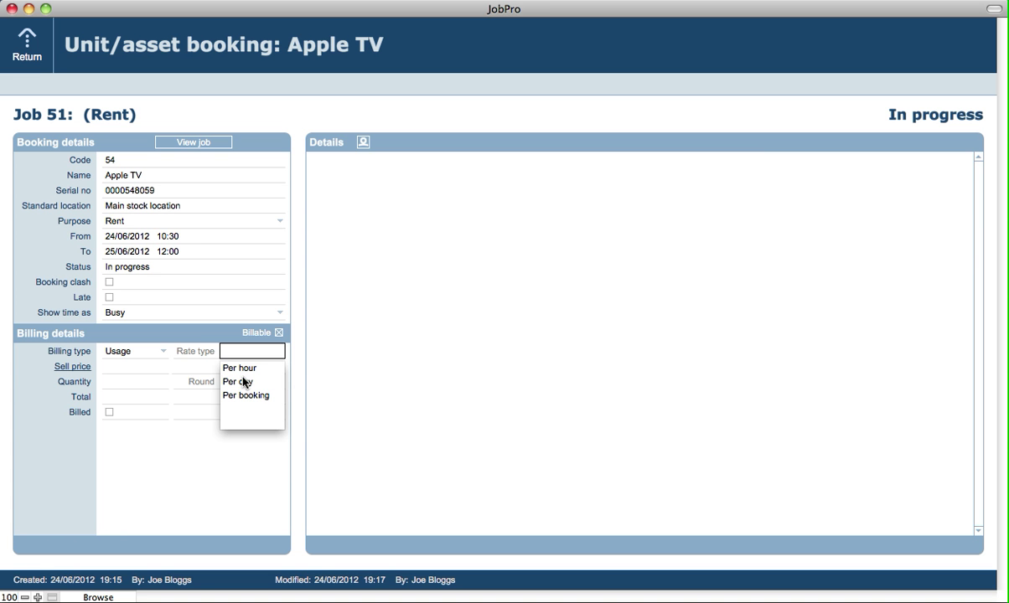
pyautogui.click(242, 386)
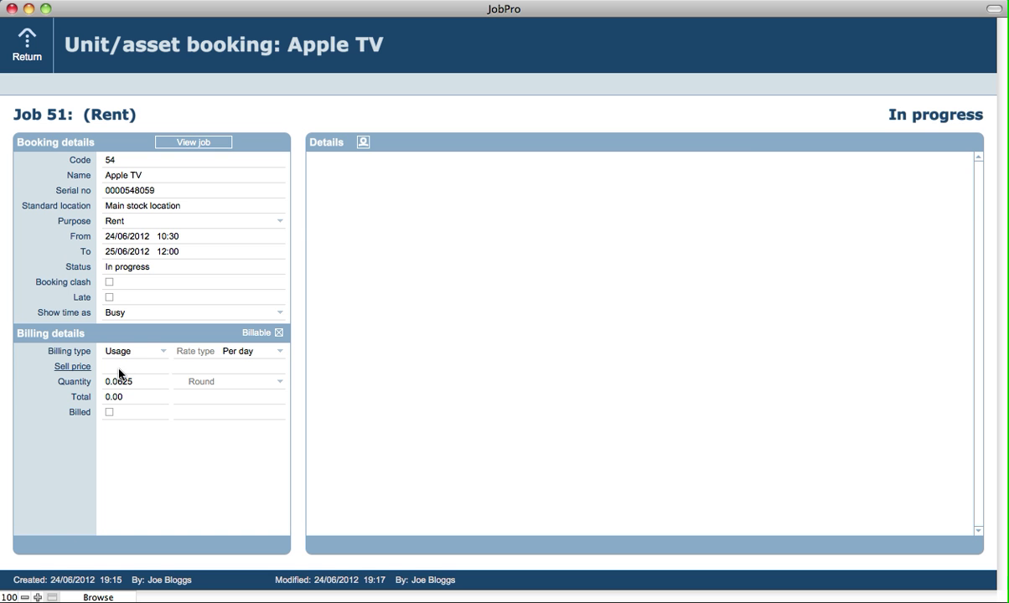
# Set the Apple TV booking's sell price to 100 with the quantity rounded Up, and return to the job
pyautogui.click(123, 367)
pyautogui.write('100')
pyautogui.click(8, 423)
pyautogui.click(267, 386)
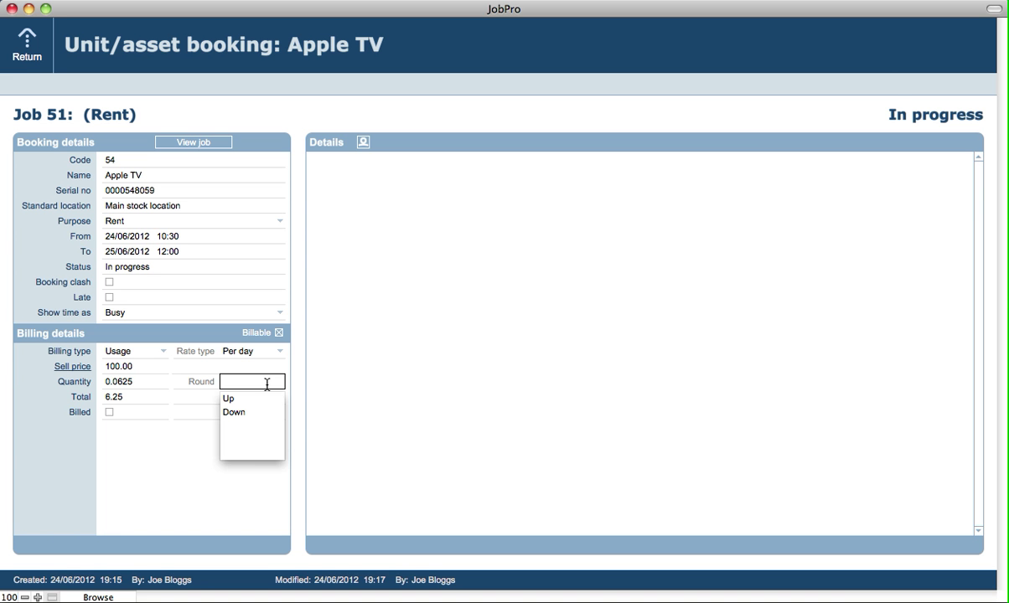
pyautogui.click(240, 400)
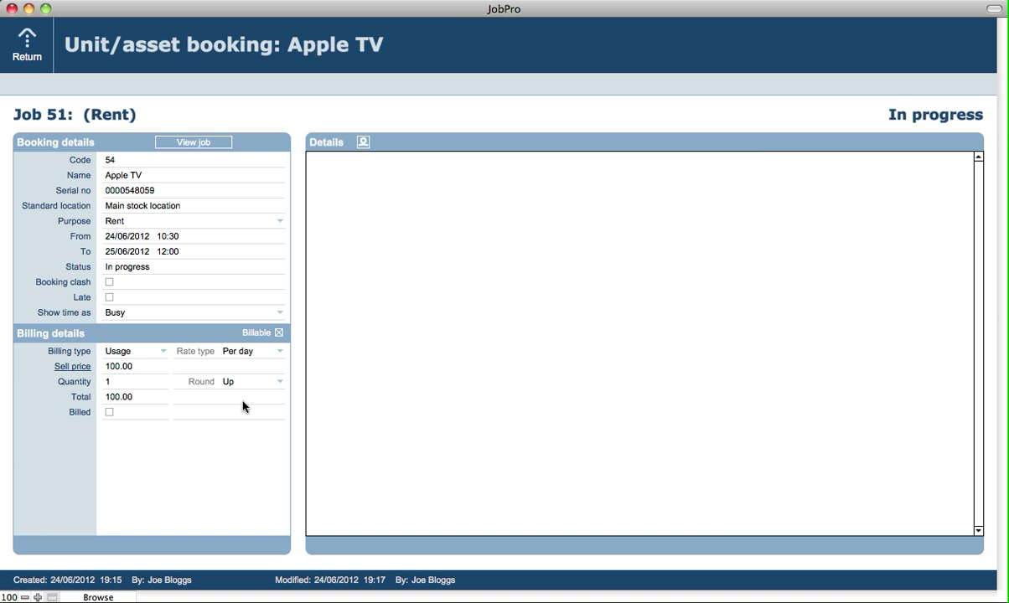
pyautogui.click(10, 489)
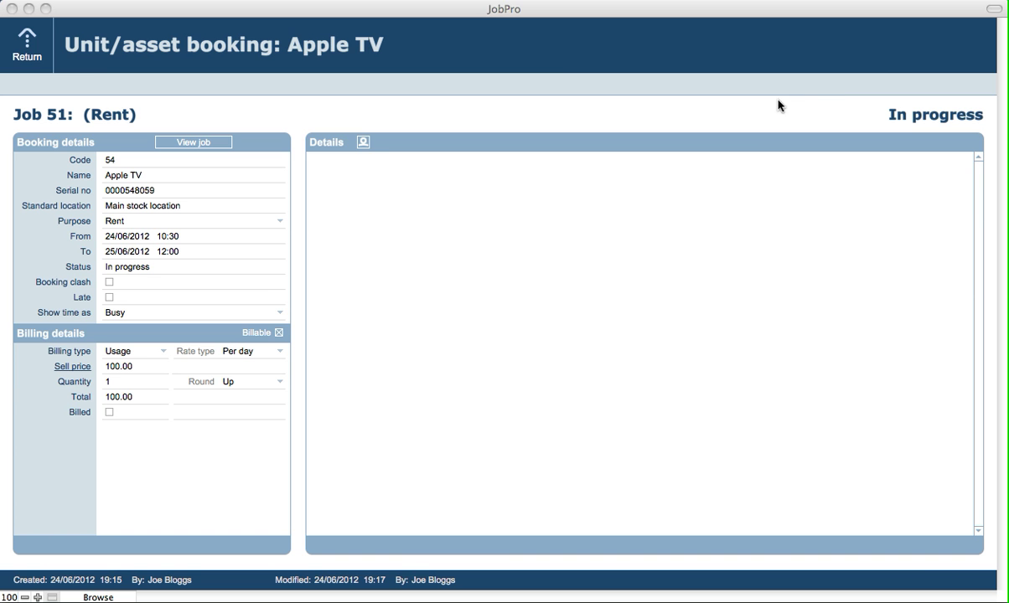
pyautogui.click(13, 50)
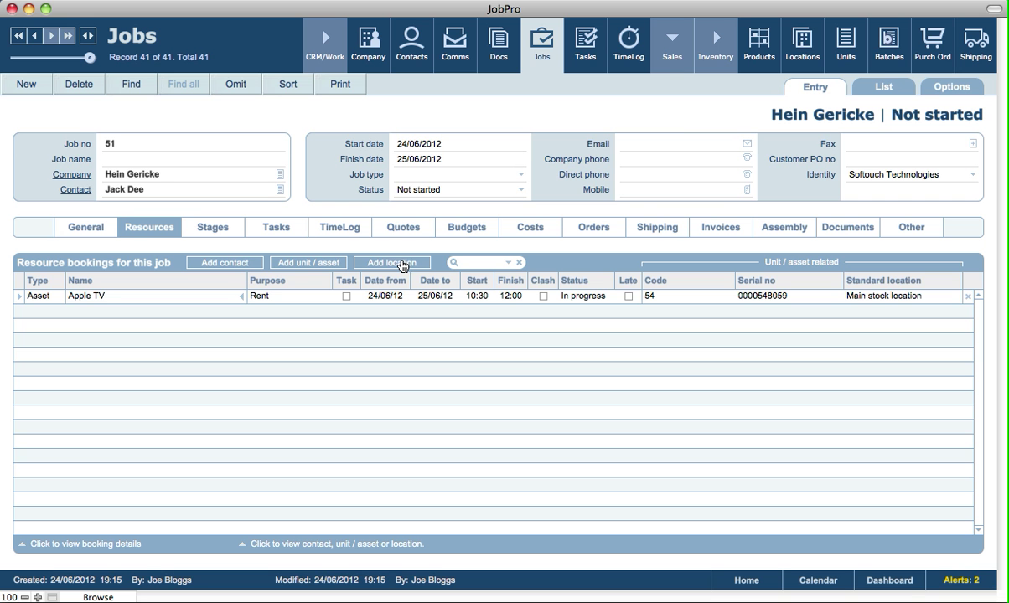
# Create a new location record named Studio 5
pyautogui.click(806, 61)
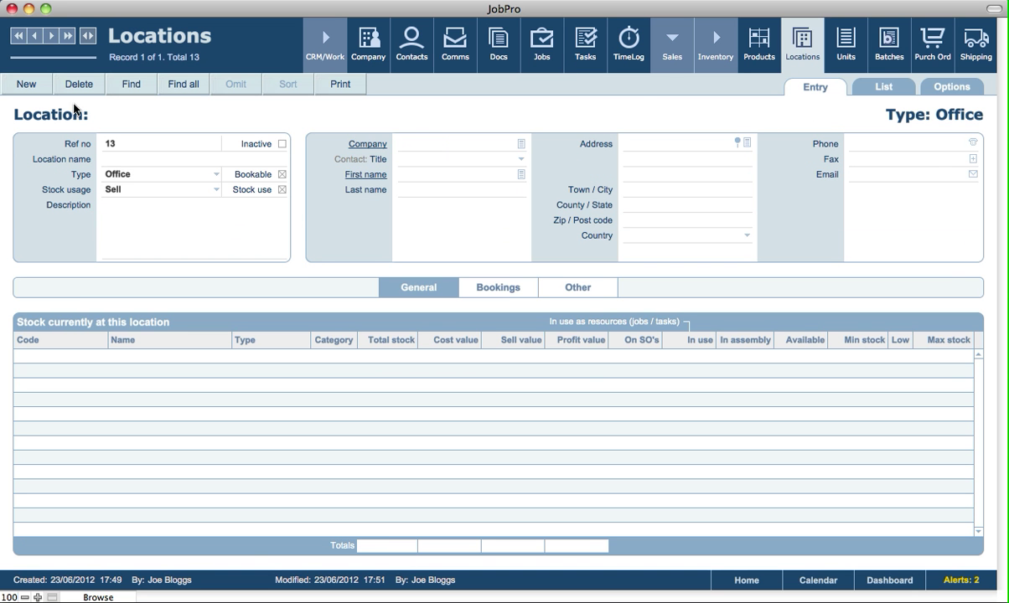
pyautogui.click(37, 89)
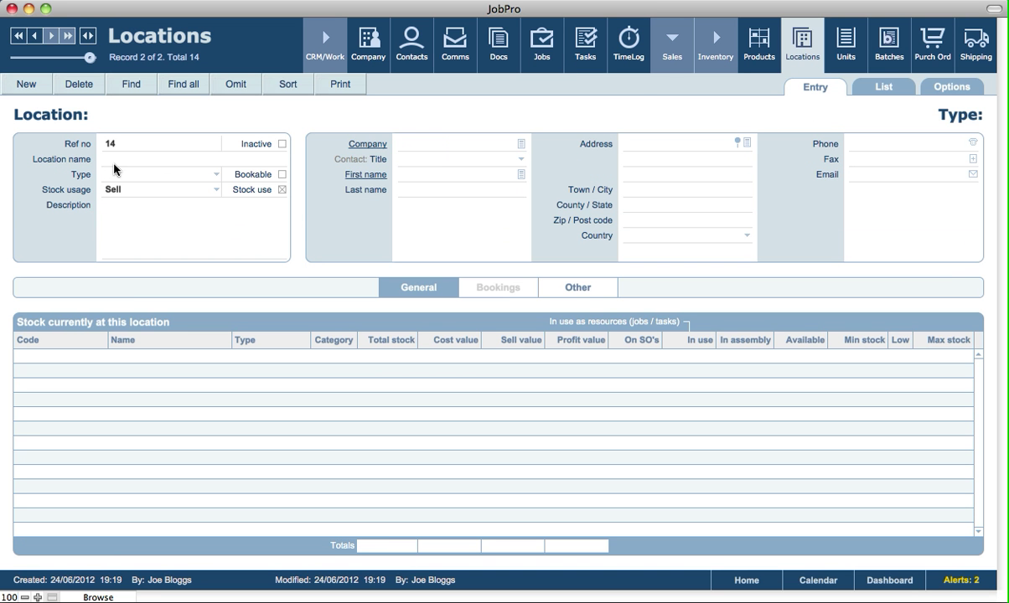
pyautogui.click(118, 161)
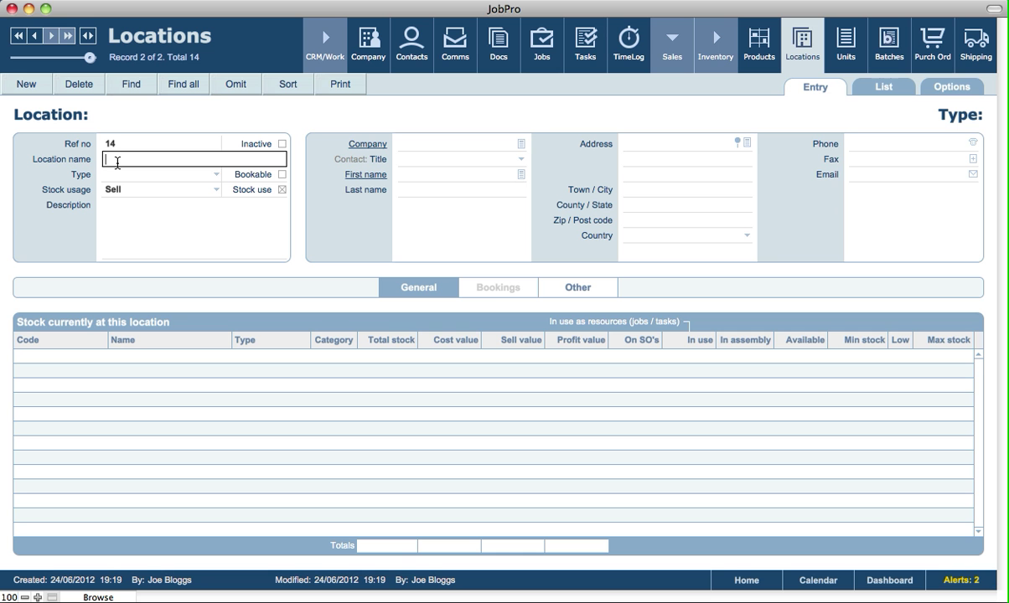
pyautogui.write('Studio 5')
pyautogui.click(36, 160)
# Set the Studio 5 location's type to Office and mark it as bookable
pyautogui.click(146, 175)
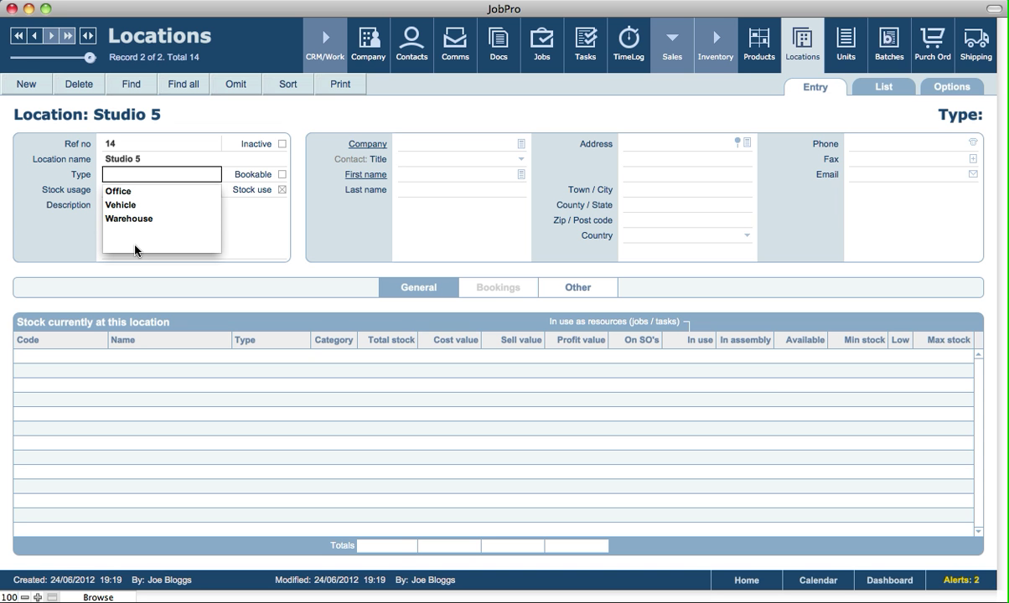
pyautogui.click(124, 193)
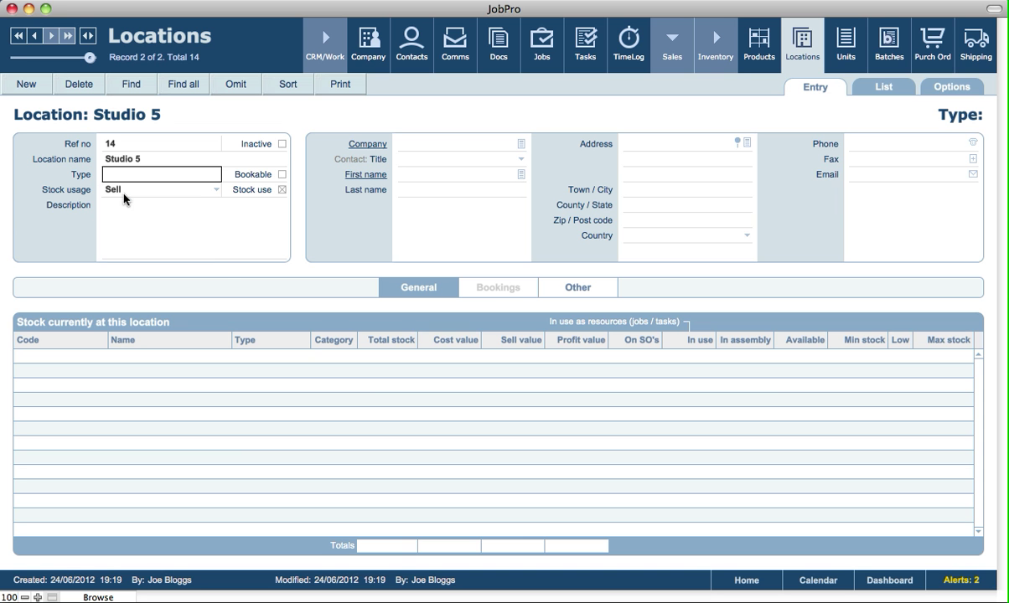
pyautogui.click(123, 194)
pyautogui.click(21, 169)
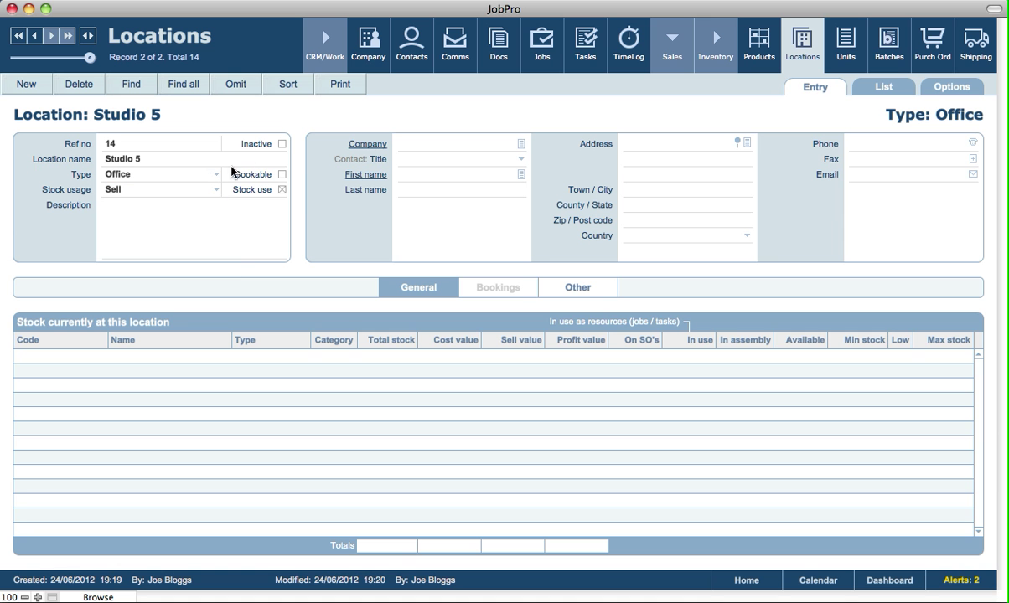
pyautogui.click(283, 175)
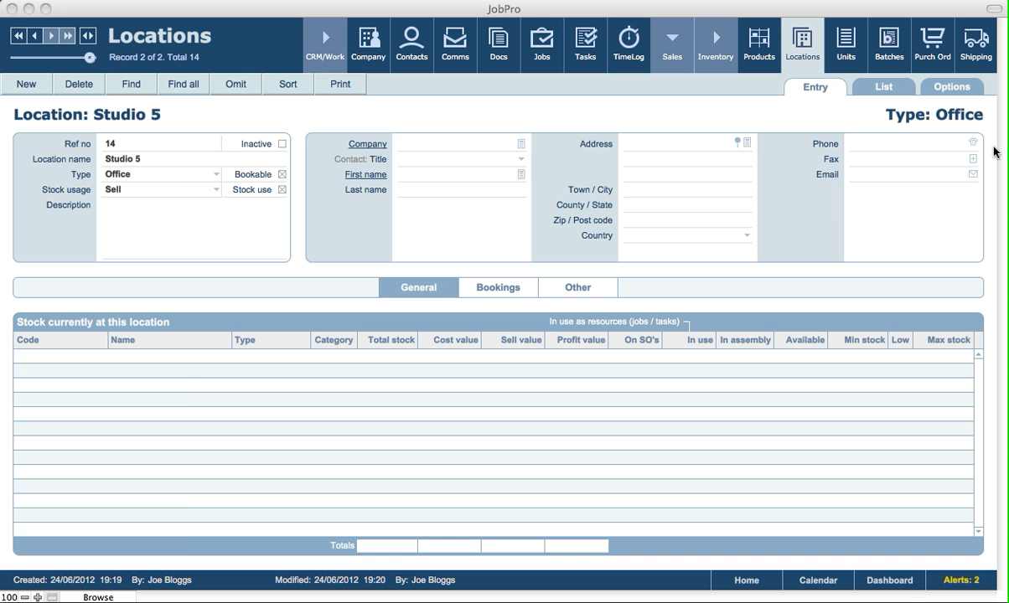
# Enter Studio 5's rental rates: 50 per hour, 500 per day and 600 per booking
pyautogui.click(501, 289)
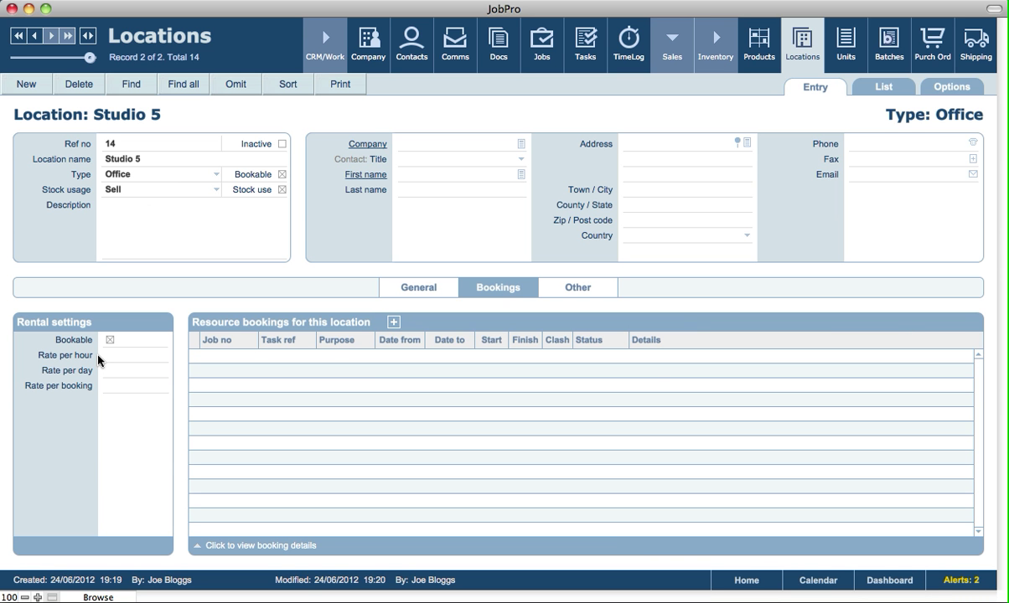
pyautogui.click(126, 356)
pyautogui.write('50')
pyautogui.click(139, 373)
pyautogui.write('500')
pyautogui.click(137, 386)
pyautogui.write('600')
pyautogui.click(104, 462)
pyautogui.click(394, 325)
# Return to the Hein Gericke job and add Studio 5 as a location booking in its resources
pyautogui.click(540, 57)
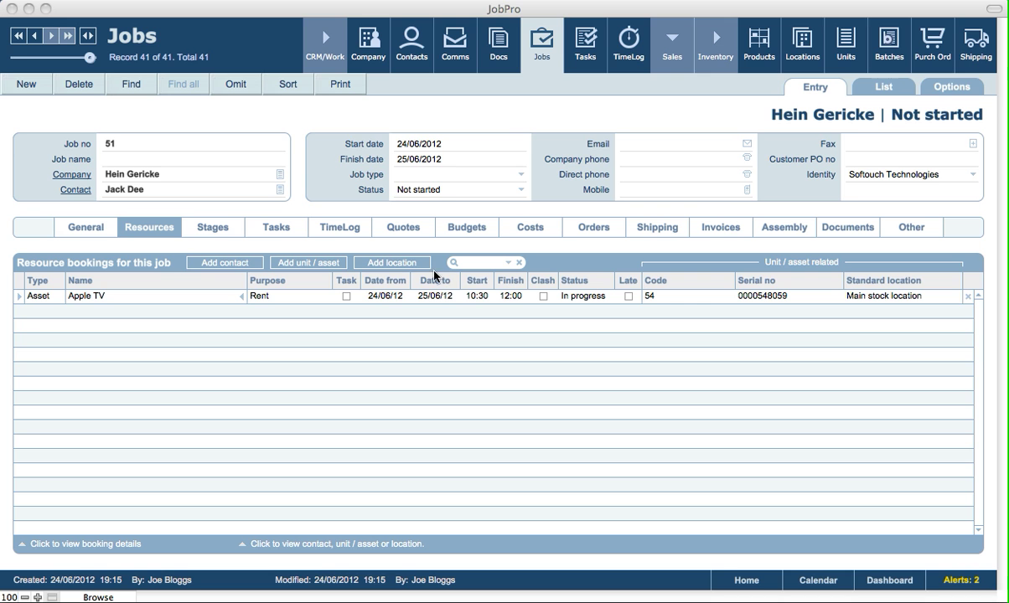
pyautogui.click(404, 261)
pyautogui.click(399, 265)
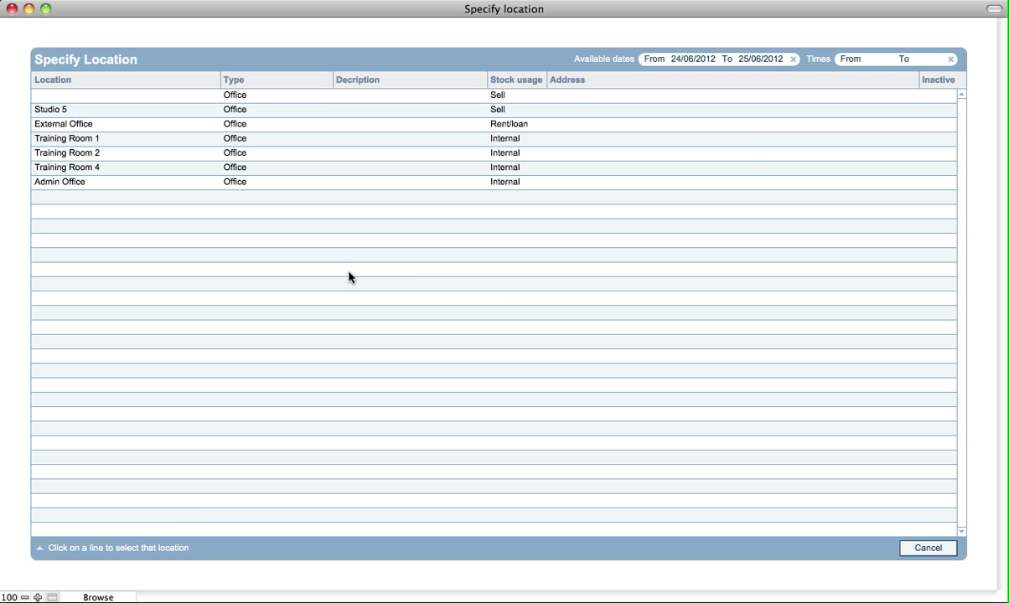
pyautogui.click(65, 110)
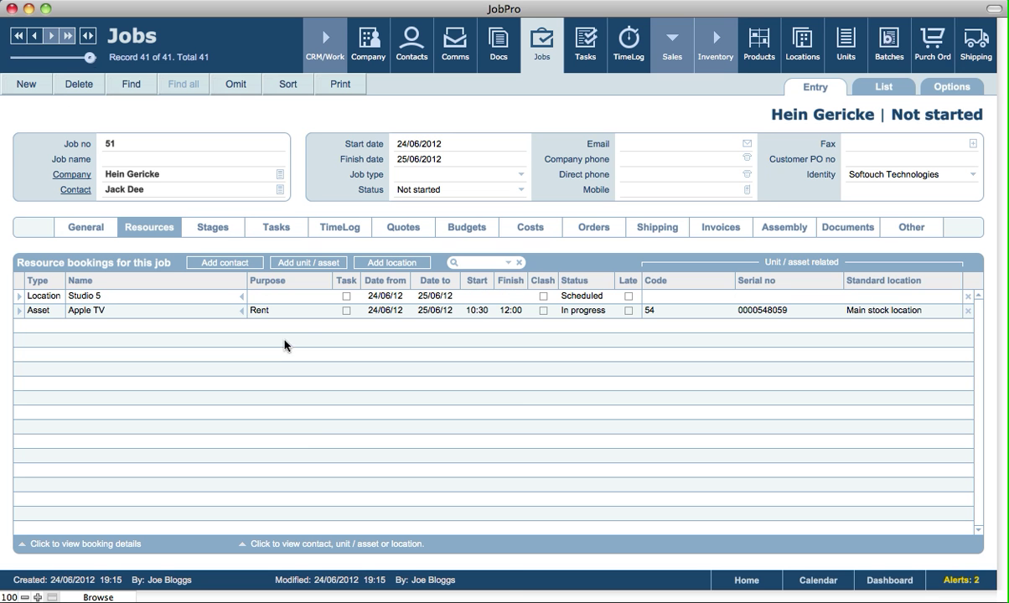
# Set the Studio 5 booking's start time to 09:00 and its finish time to 11:30
pyautogui.click(488, 301)
pyautogui.press('Escape')
pyautogui.click(511, 299)
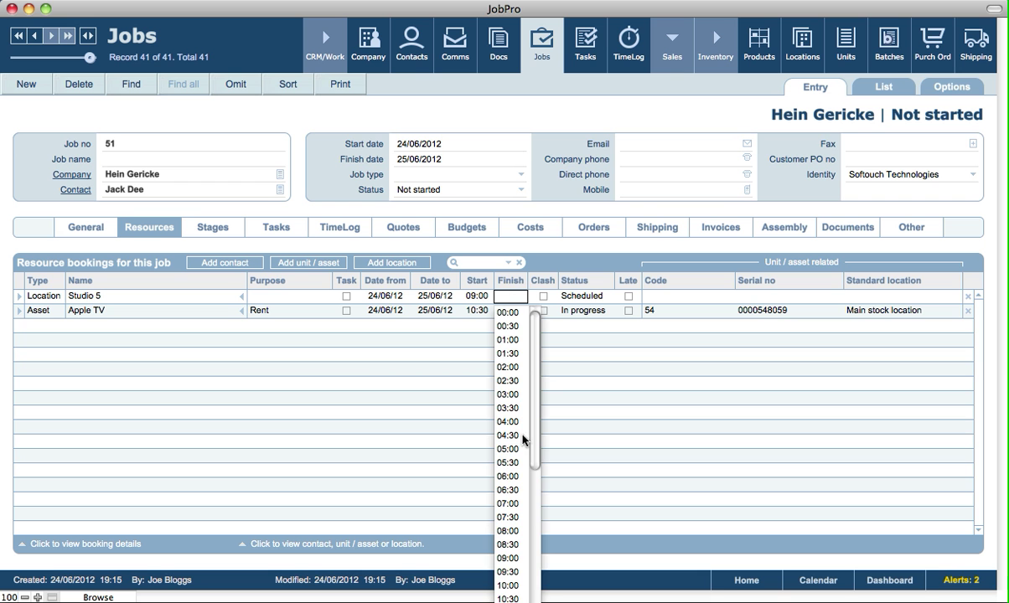
pyautogui.click(518, 602)
pyautogui.click(564, 251)
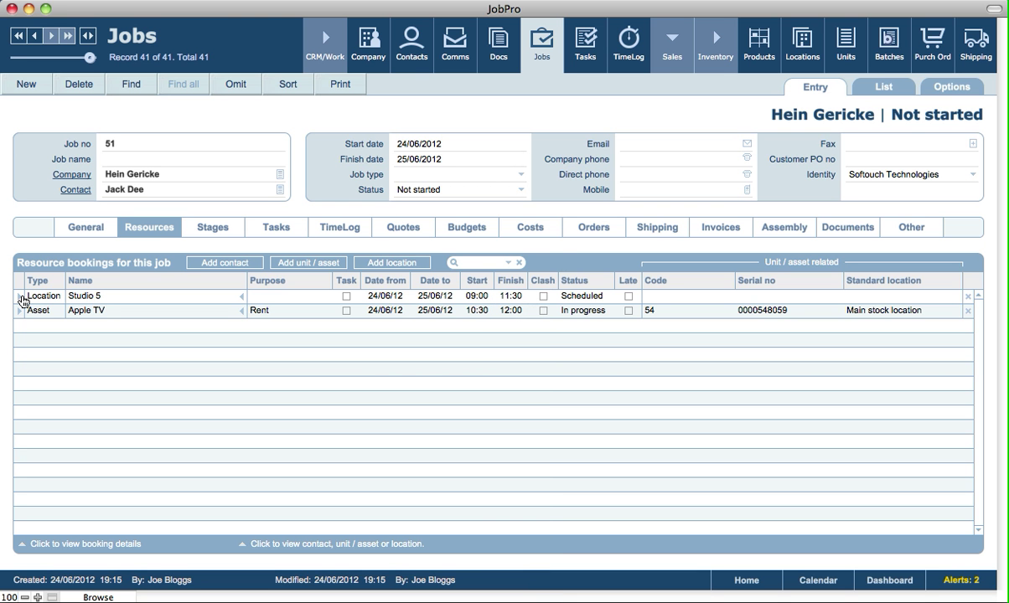
# Make the Studio 5 booking billable with the rate type Per hour, leave its rounding blank, and return to the job
pyautogui.click(18, 299)
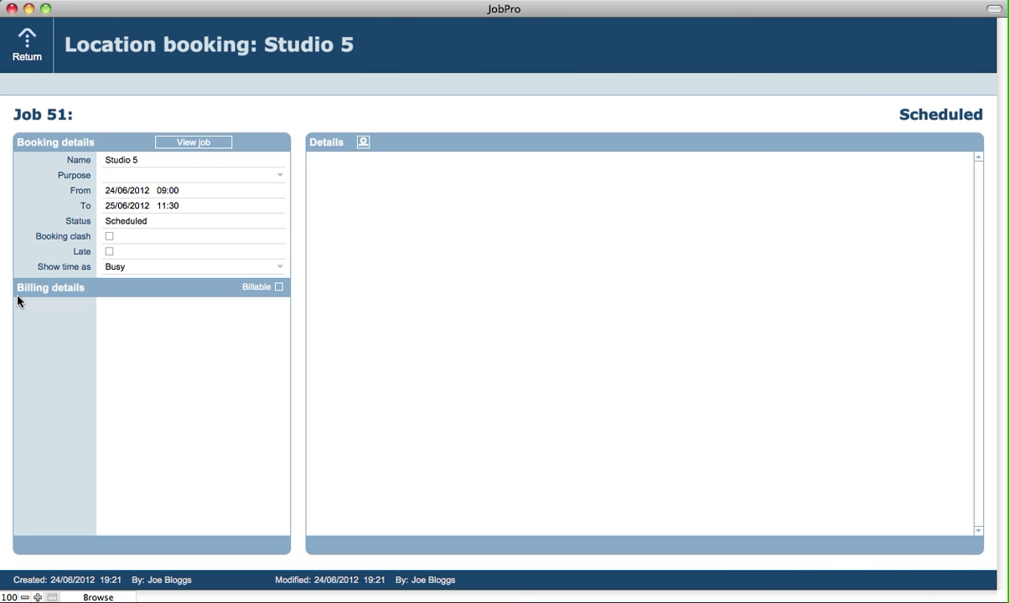
pyautogui.click(280, 288)
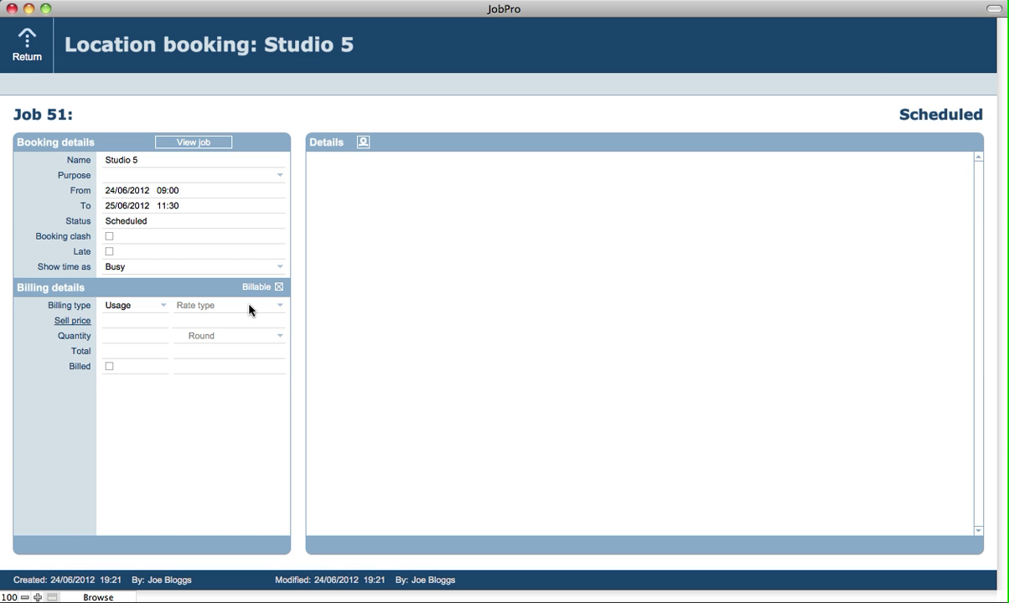
pyautogui.click(247, 306)
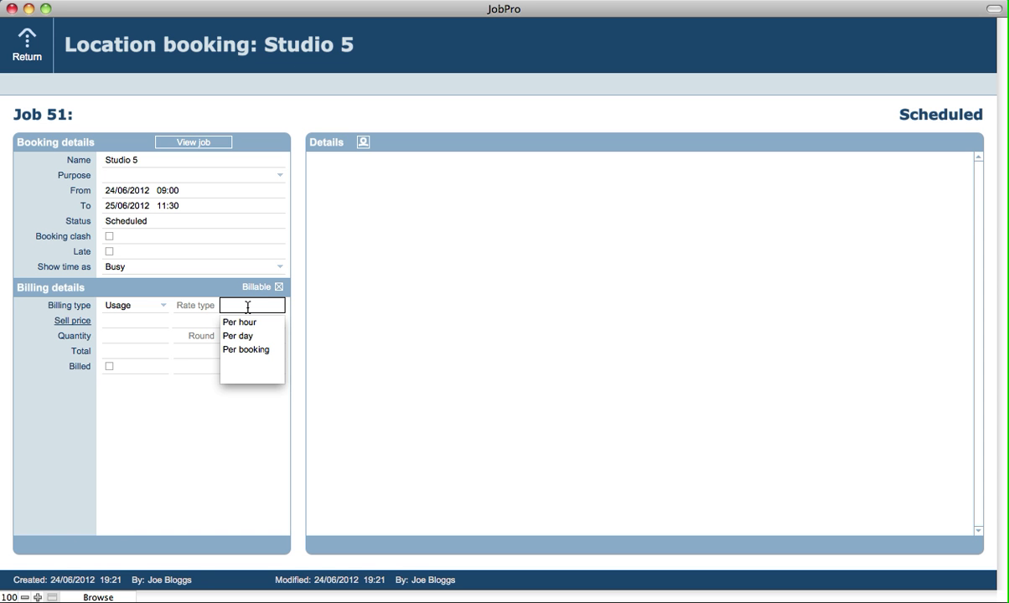
pyautogui.click(235, 322)
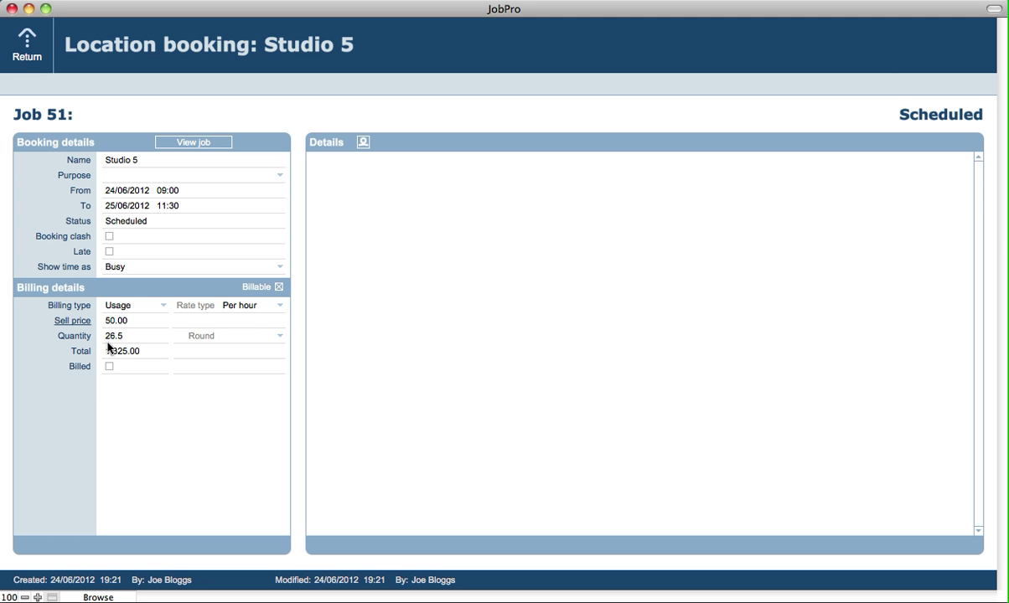
pyautogui.click(242, 339)
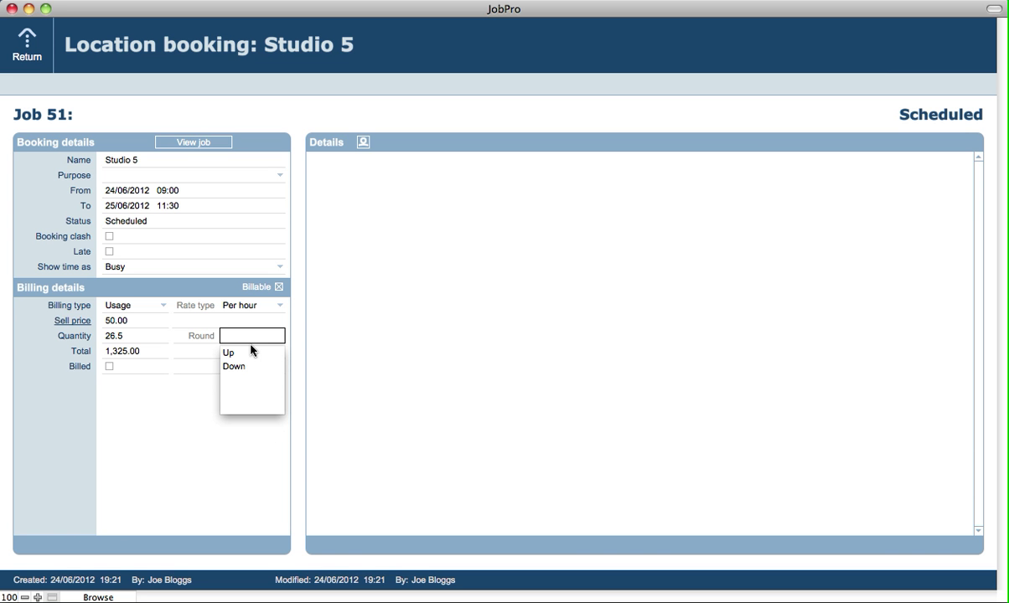
pyautogui.click(27, 484)
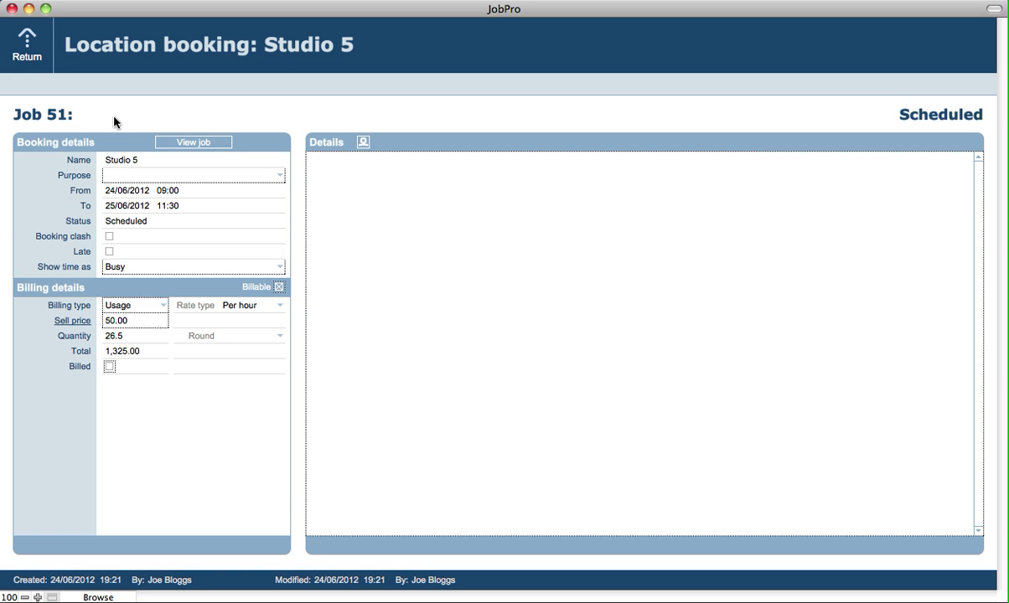
pyautogui.click(37, 55)
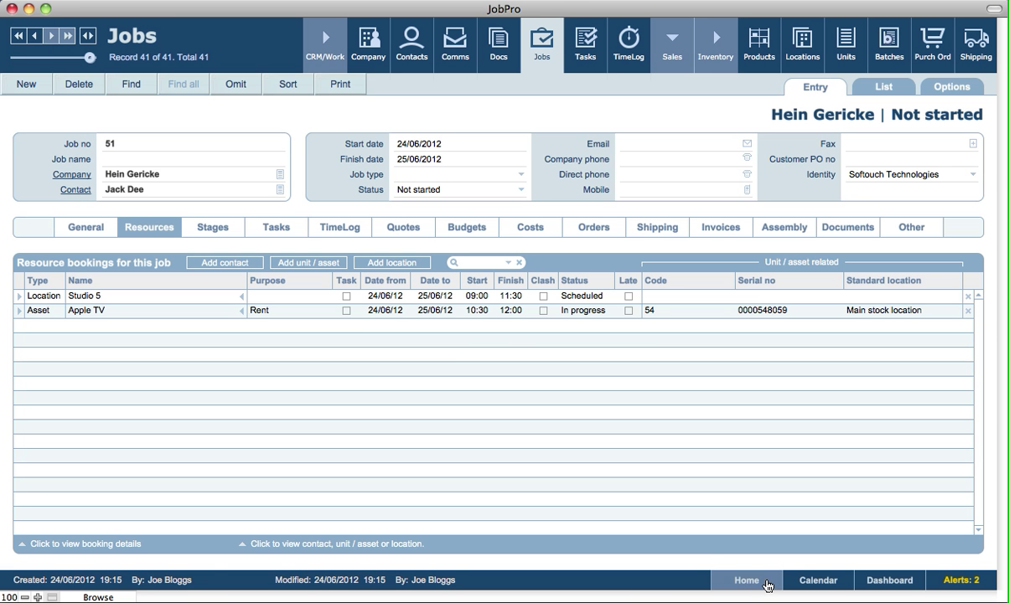
# In the Jobs / Projects setup, make contacts, locations and units / assets billable by default, leave billing rounding blank, and leave the setup
pyautogui.click(759, 585)
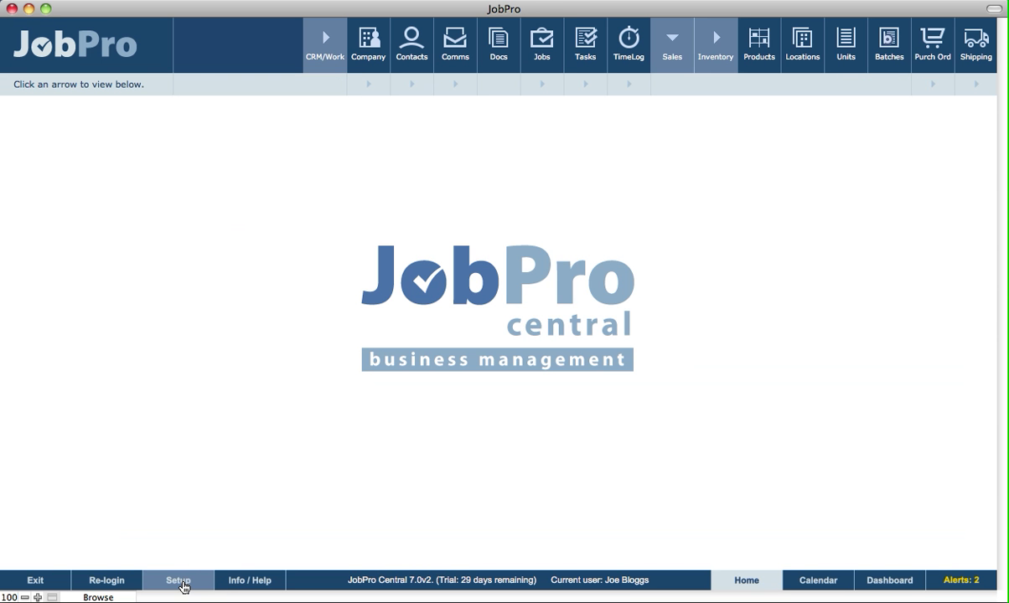
pyautogui.click(180, 584)
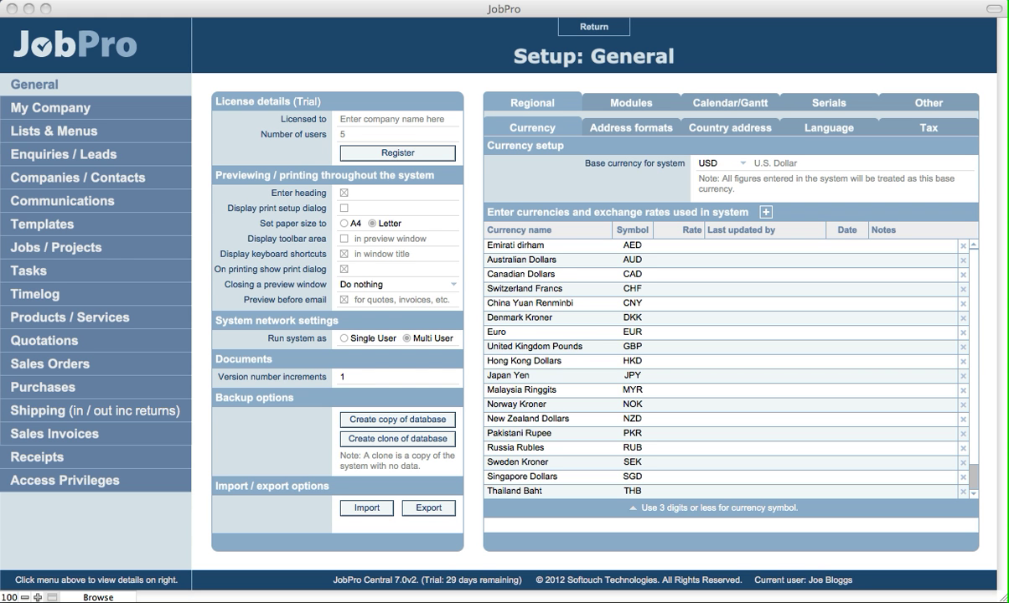
pyautogui.click(108, 237)
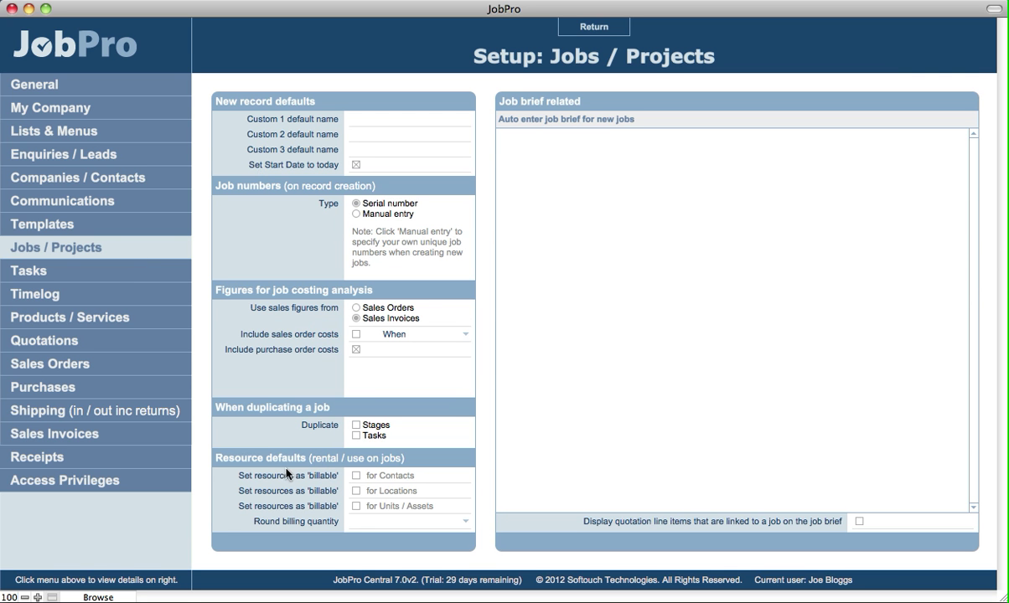
pyautogui.click(366, 520)
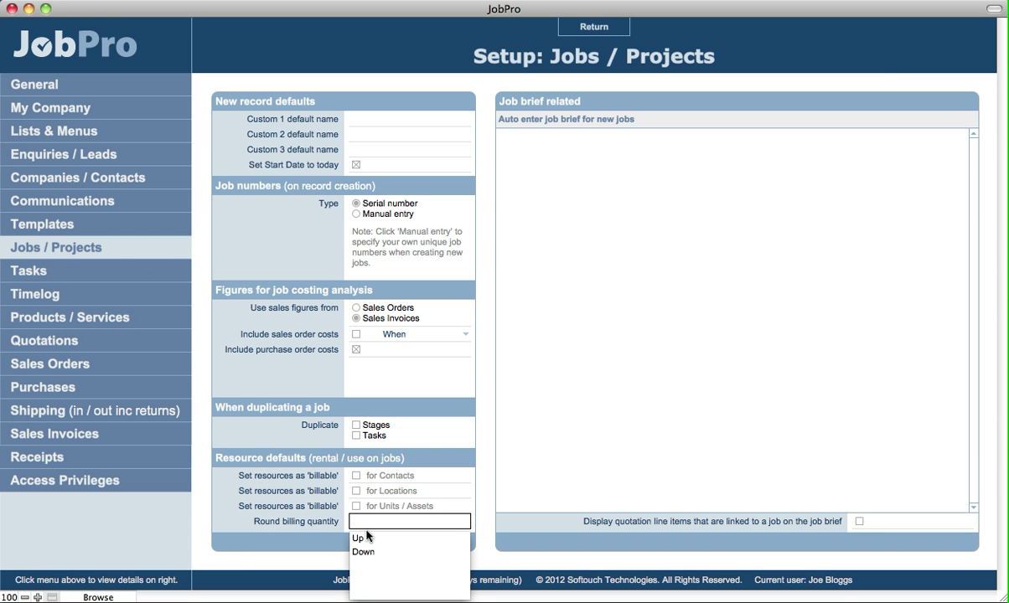
pyautogui.click(238, 565)
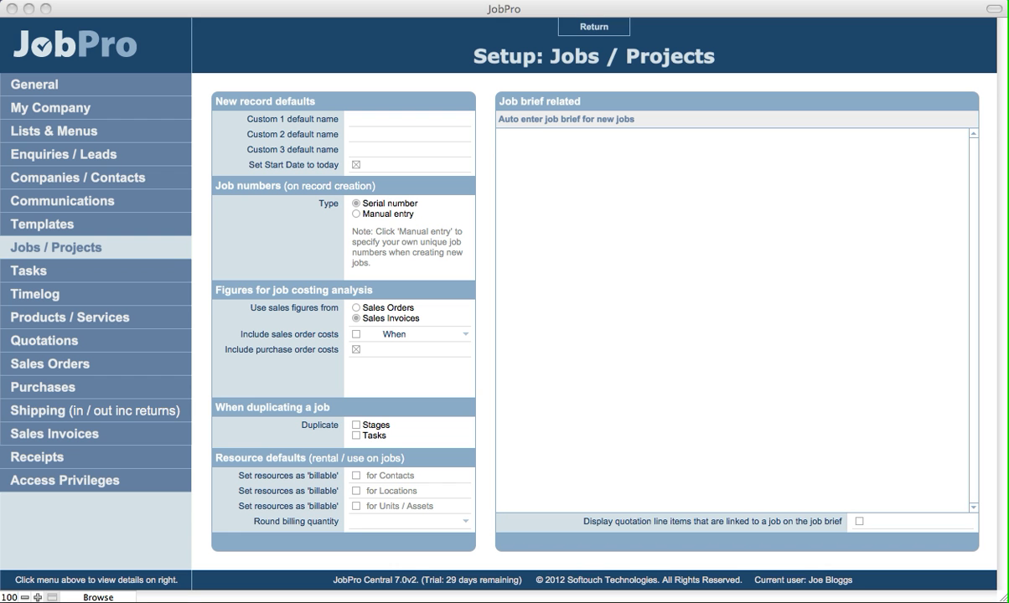
pyautogui.click(356, 476)
pyautogui.click(356, 491)
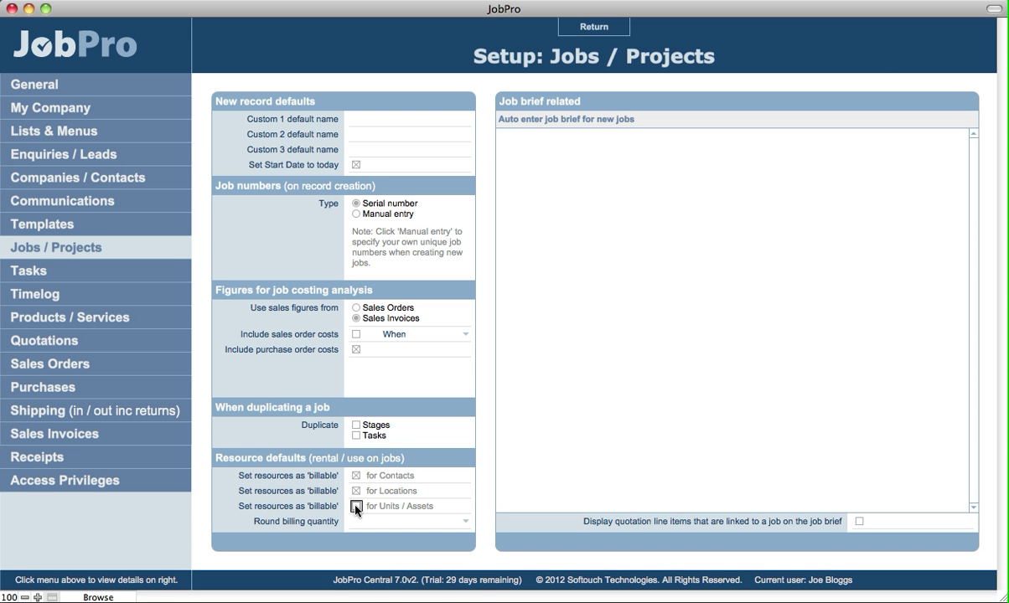
pyautogui.click(356, 506)
pyautogui.click(608, 26)
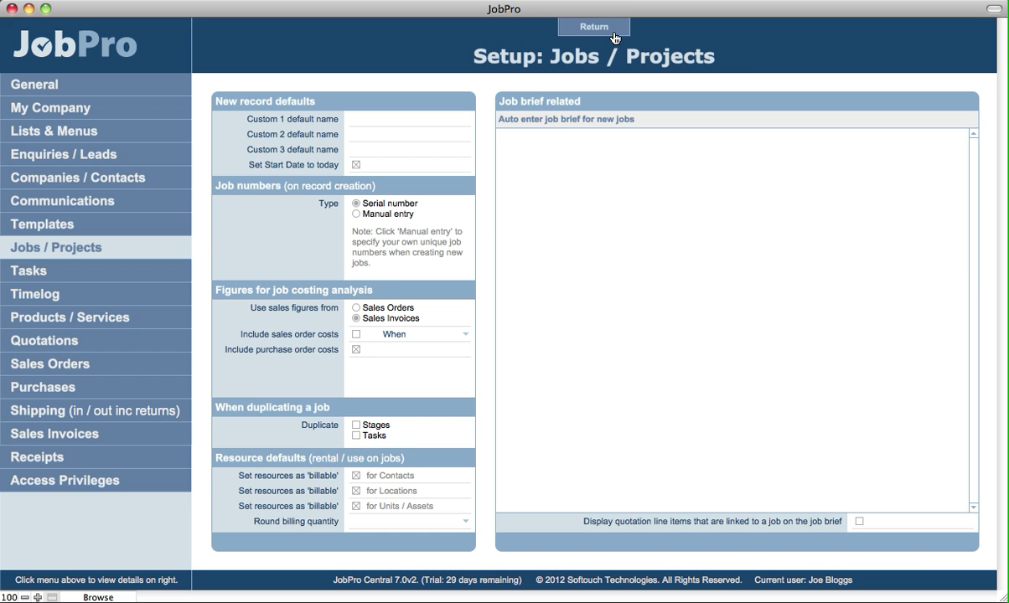
pyautogui.click(621, 446)
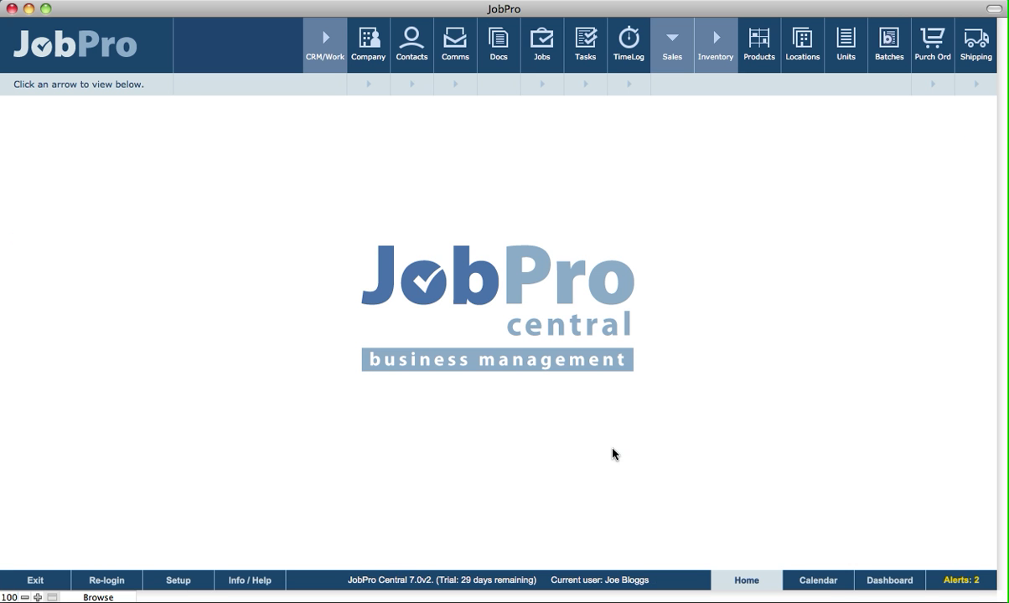
# Open the "Call to arrange meeting..." task record and view its resource bookings
pyautogui.click(545, 52)
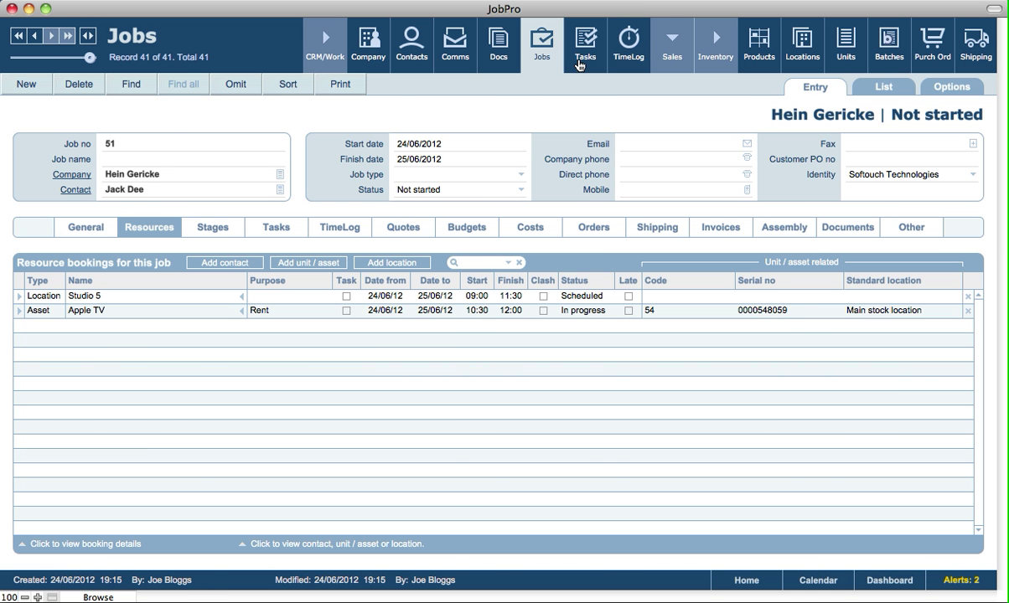
pyautogui.click(579, 65)
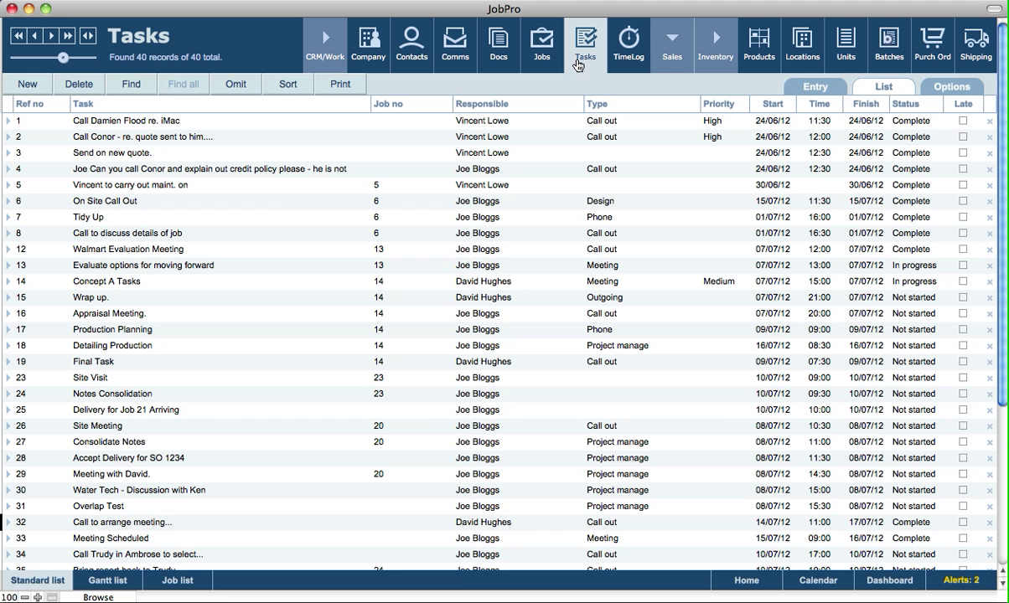
pyautogui.click(799, 88)
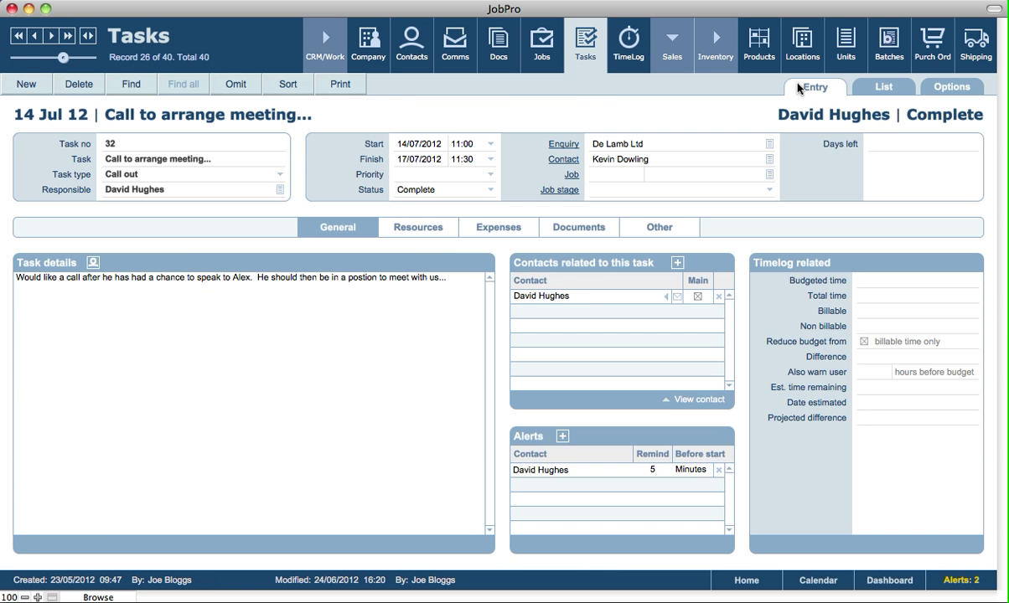
pyautogui.click(427, 231)
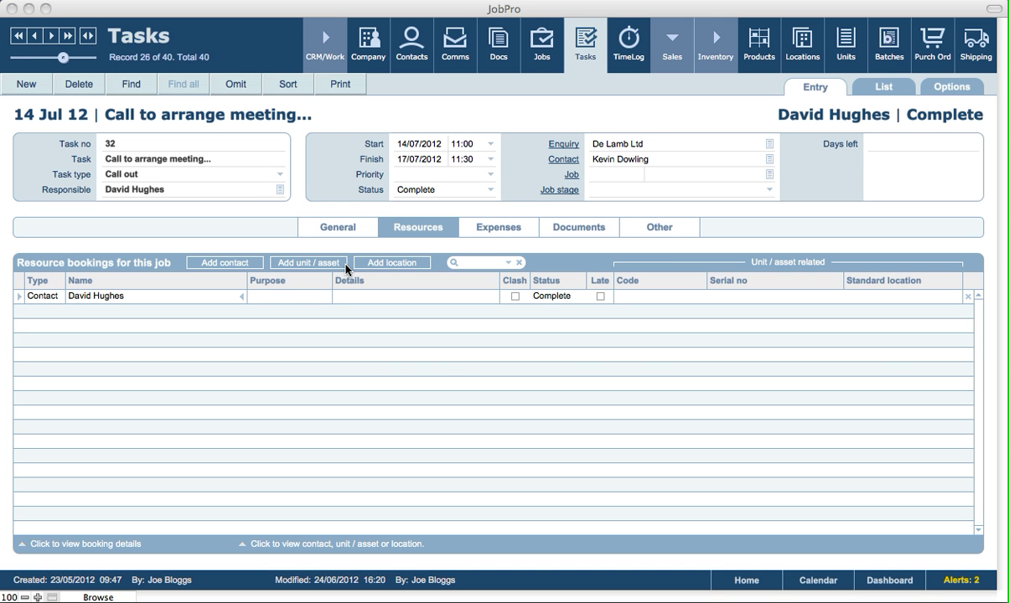
# Return to the Hein Gericke job, start an invoice from its costs and review the sell prices of the billable resources
pyautogui.click(559, 54)
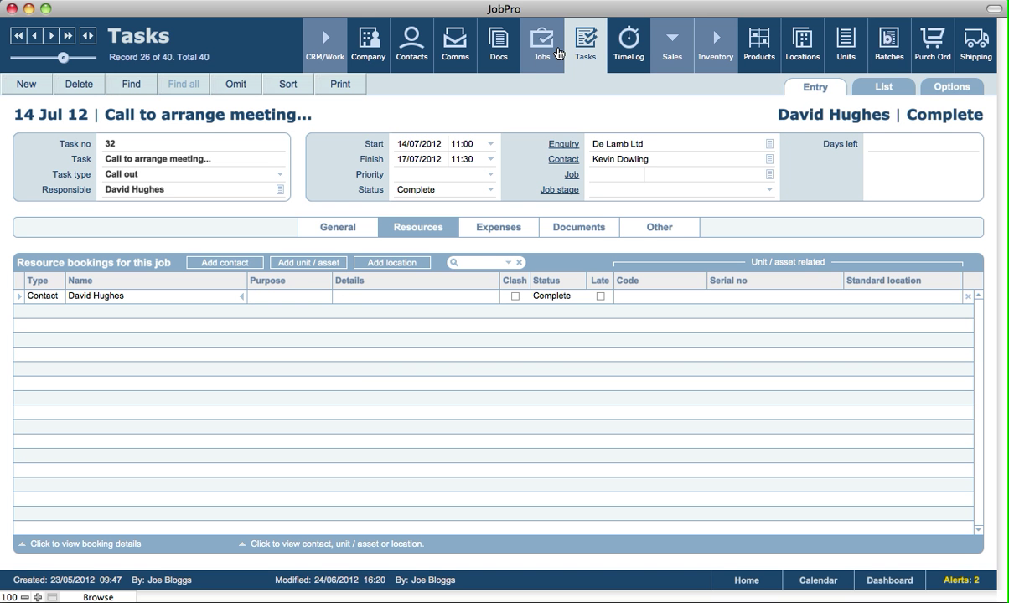
pyautogui.click(557, 56)
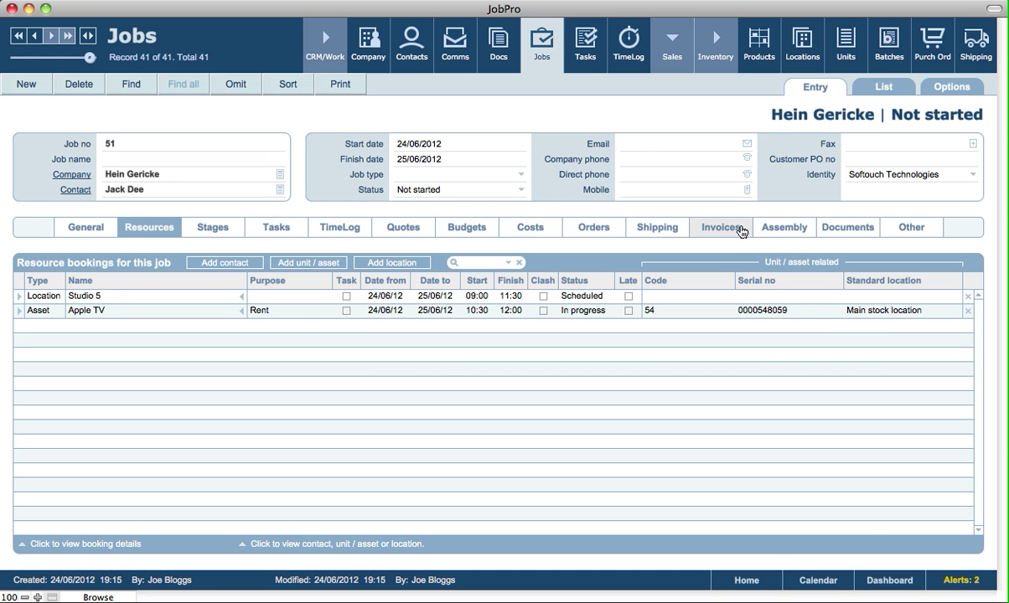
pyautogui.click(736, 232)
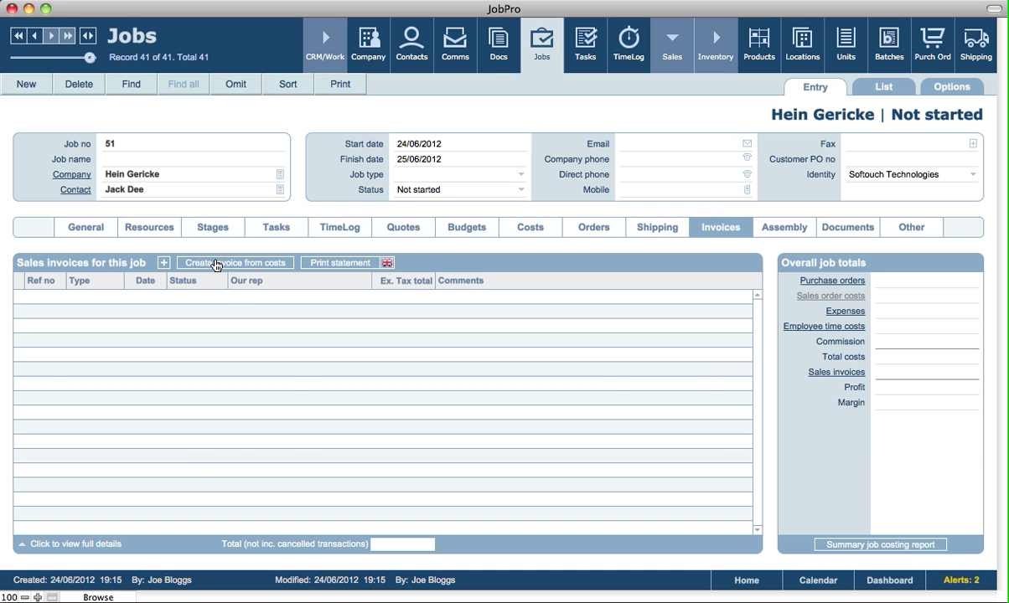
pyautogui.click(224, 264)
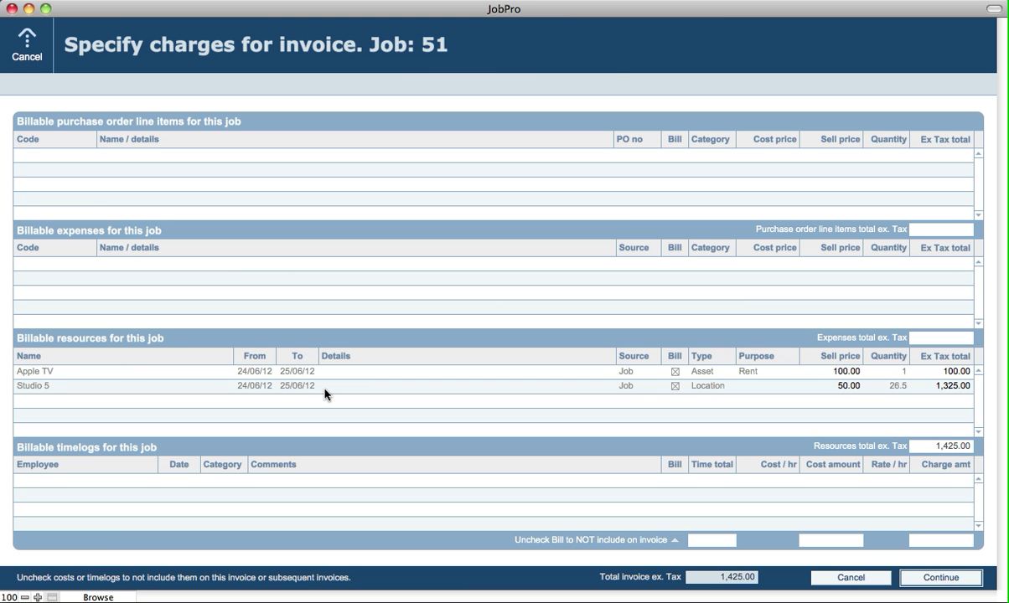
pyautogui.click(846, 373)
pyautogui.click(845, 387)
pyautogui.click(841, 338)
pyautogui.click(640, 338)
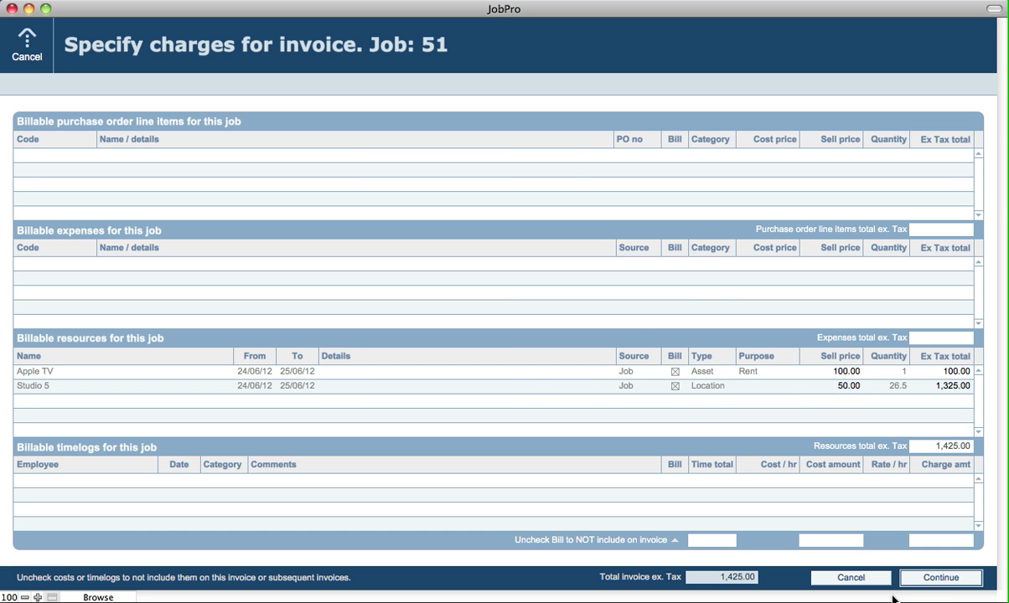
# Create a detailed sales invoice from the Apple TV and Studio 5 charges
pyautogui.click(933, 580)
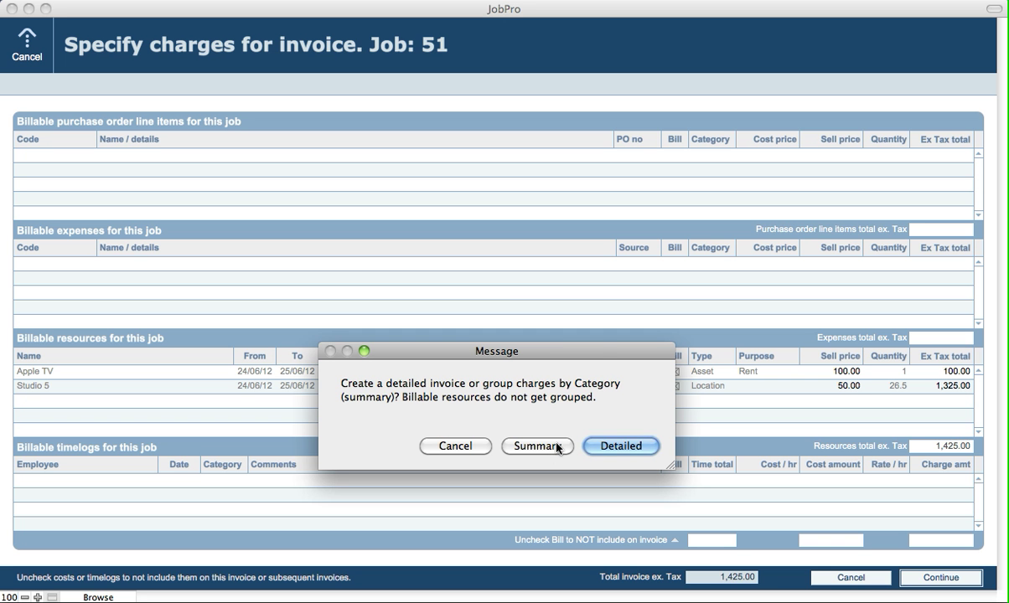
pyautogui.moveTo(603, 352); pyautogui.dragTo(494, 358)
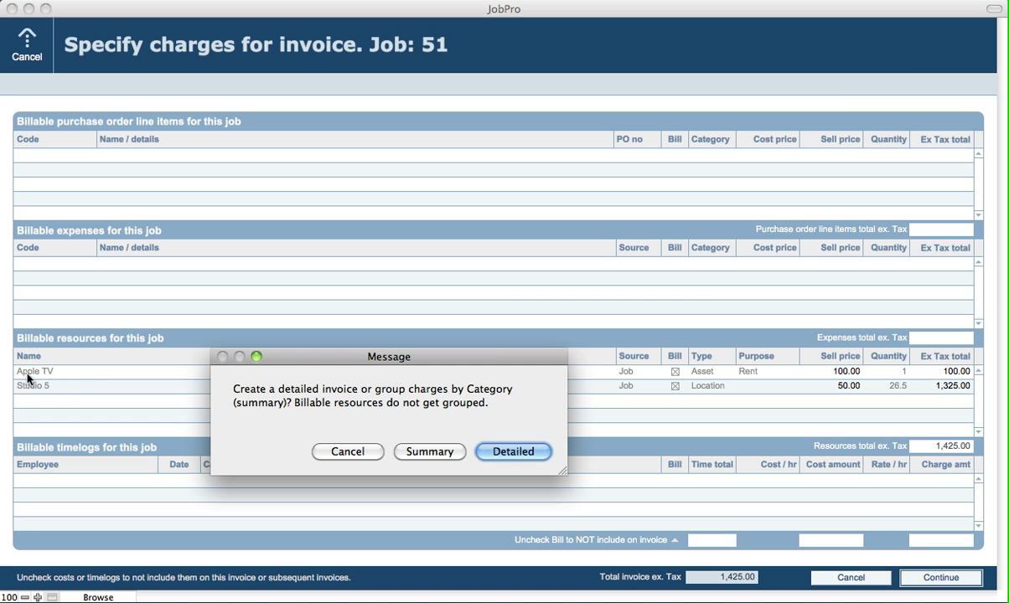
pyautogui.click(505, 453)
pyautogui.press('Return')
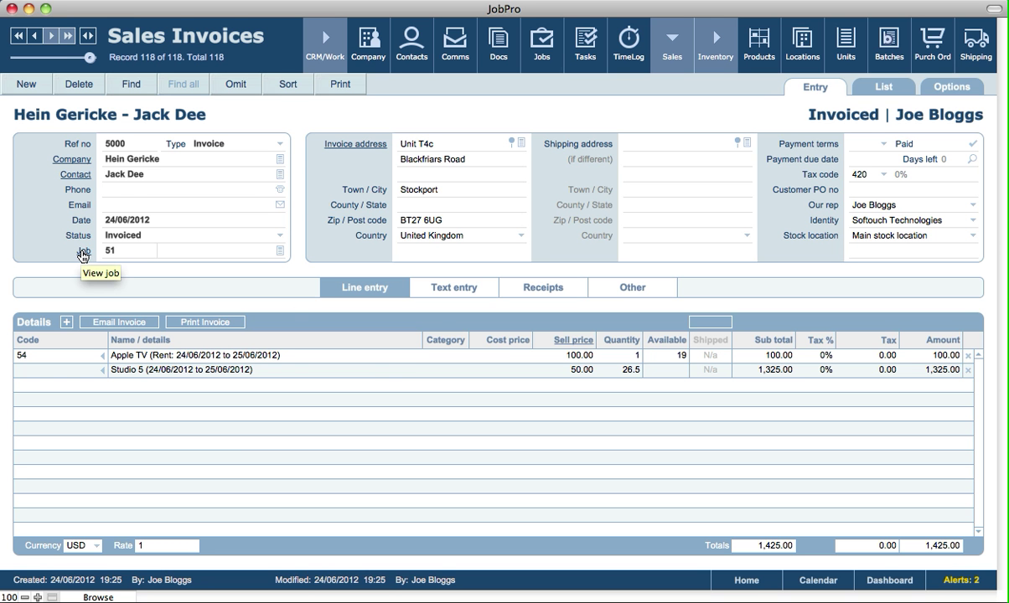
# Go back to the invoiced job's resources, check the billing details of the Apple TV booking, and return to the job
pyautogui.click(84, 254)
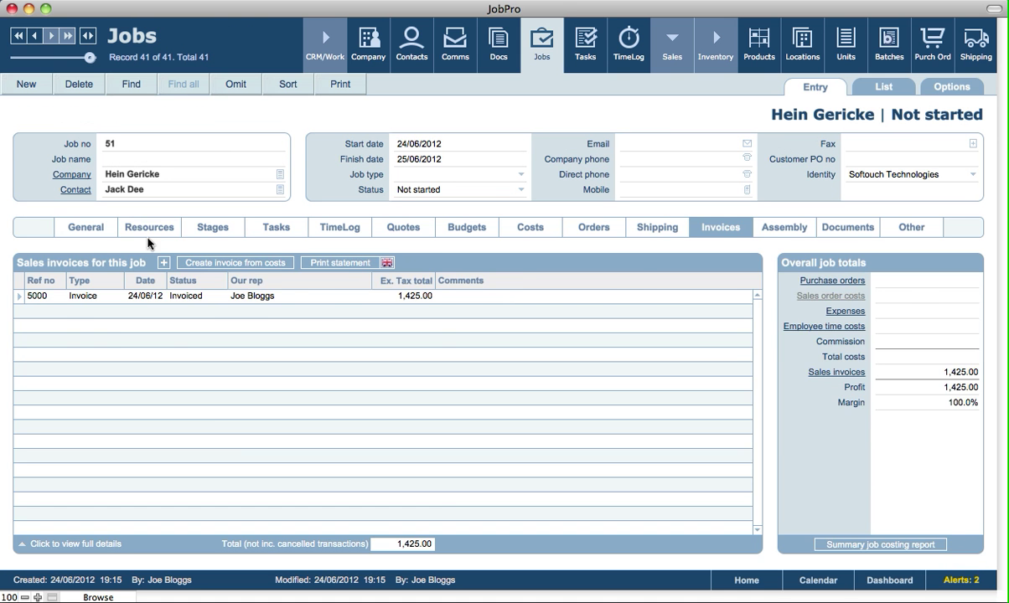
pyautogui.click(143, 225)
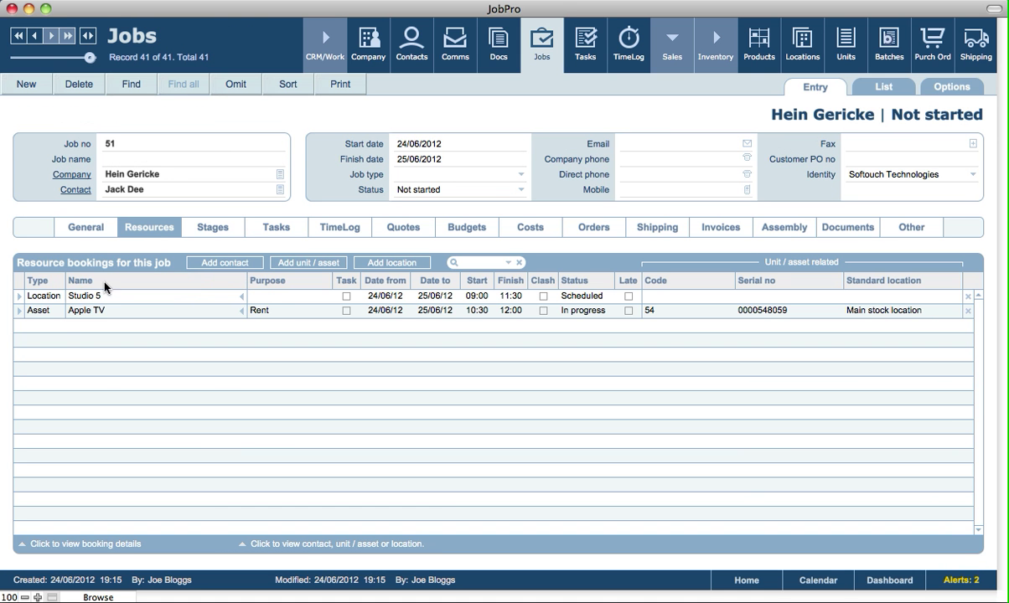
pyautogui.click(18, 311)
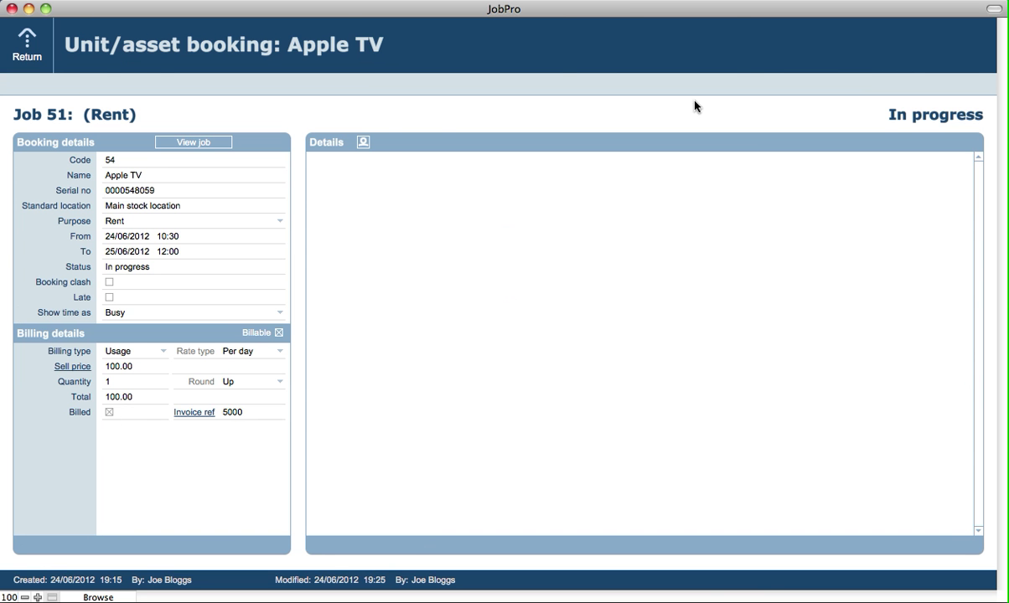
pyautogui.click(27, 60)
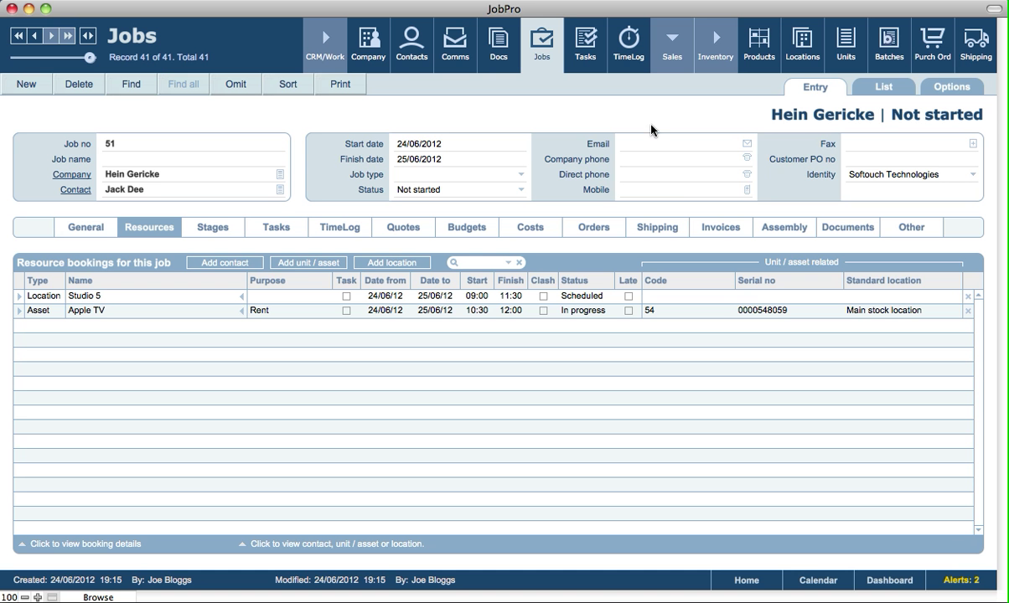
# Check whether the job has any remaining costs that can be put on another invoice
pyautogui.click(714, 227)
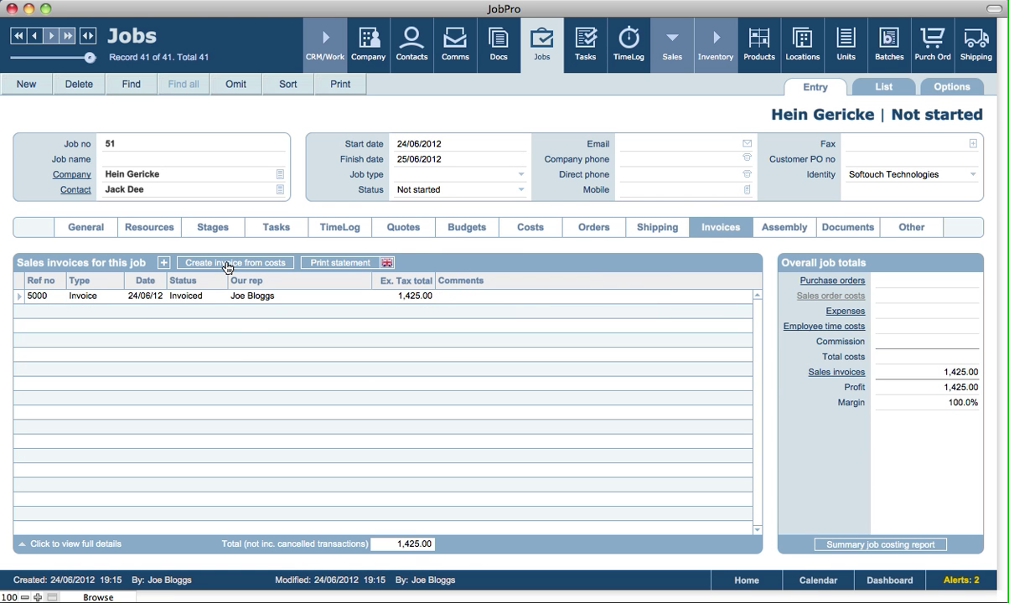
pyautogui.click(226, 263)
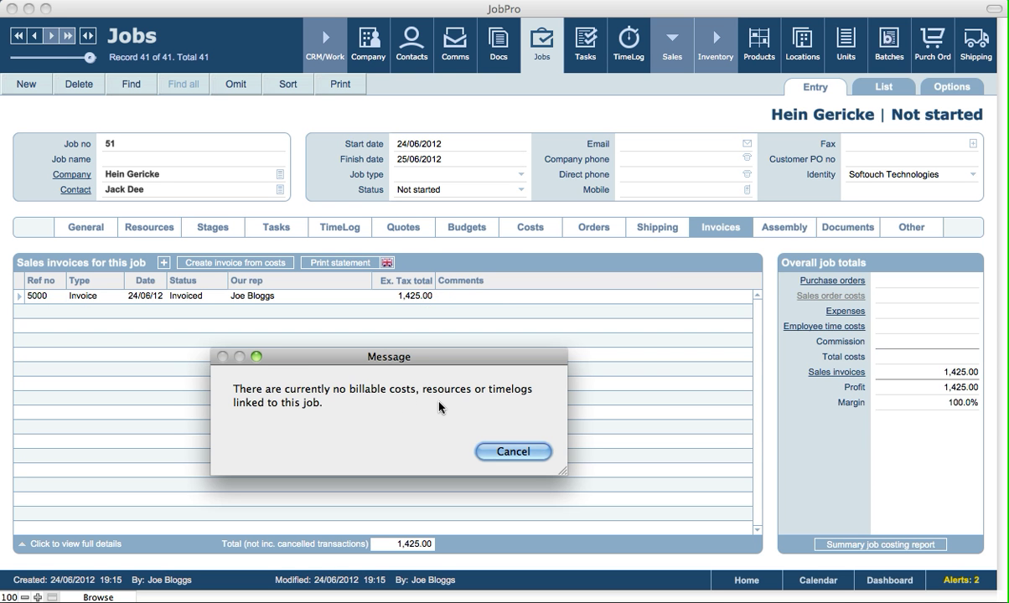
pyautogui.click(519, 455)
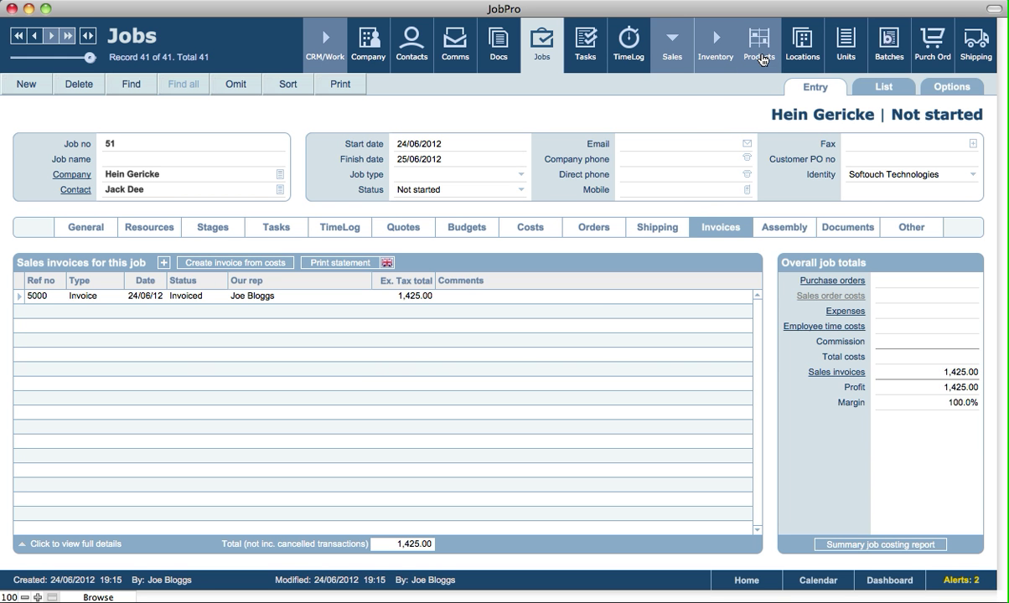
# Create a new location named "Rental stores location" with the stock usage Rent/loan
pyautogui.click(800, 53)
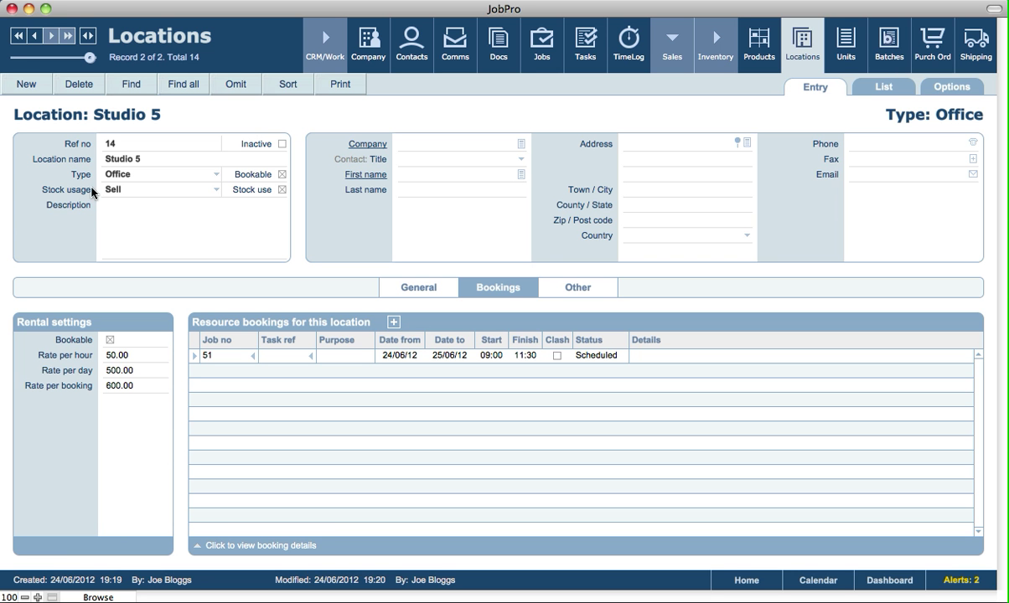
pyautogui.click(38, 88)
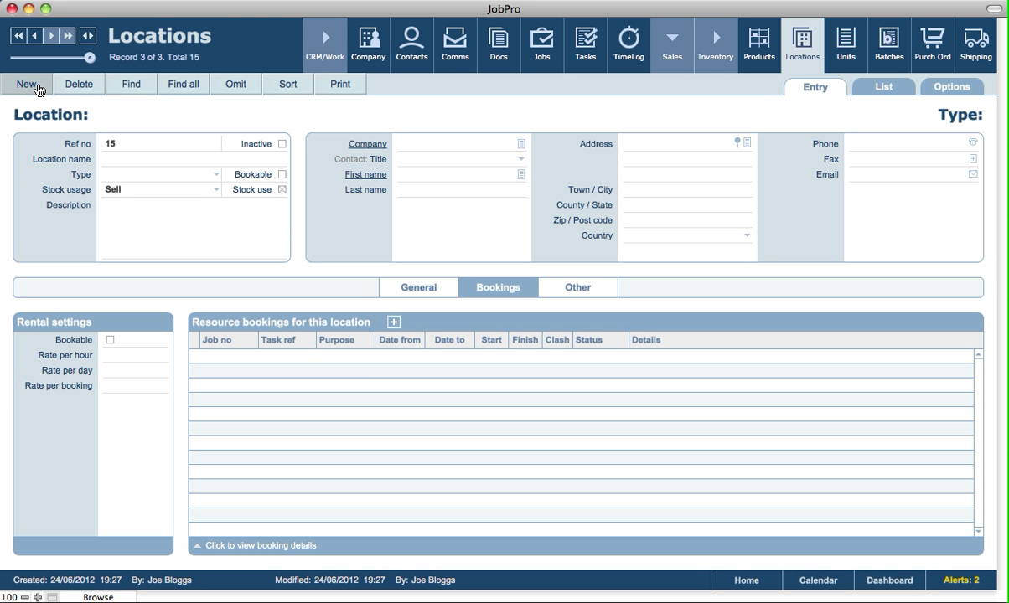
pyautogui.click(127, 159)
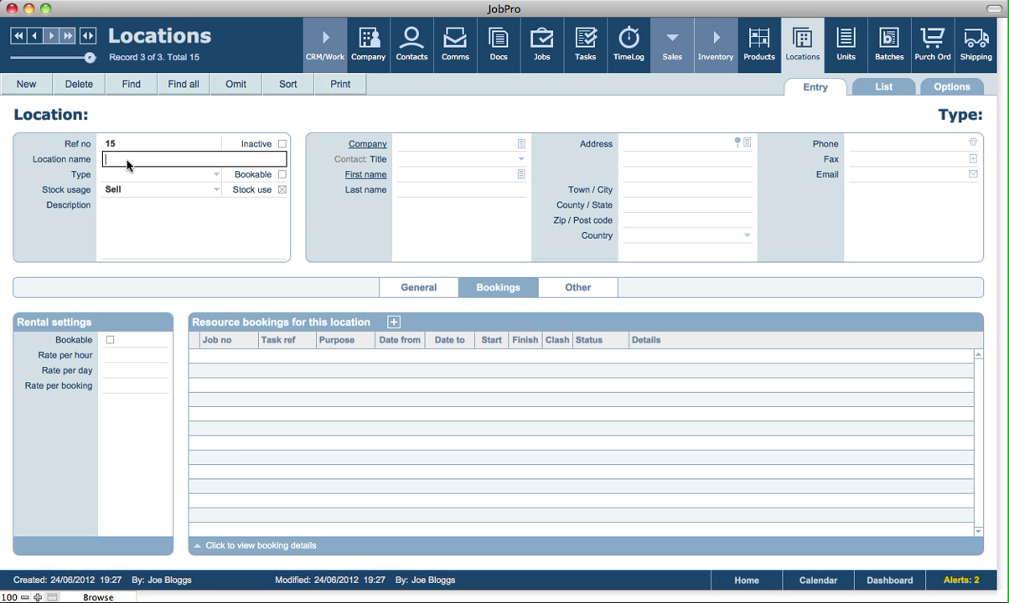
pyautogui.write('Rental stores location')
pyautogui.click(166, 101)
pyautogui.click(122, 191)
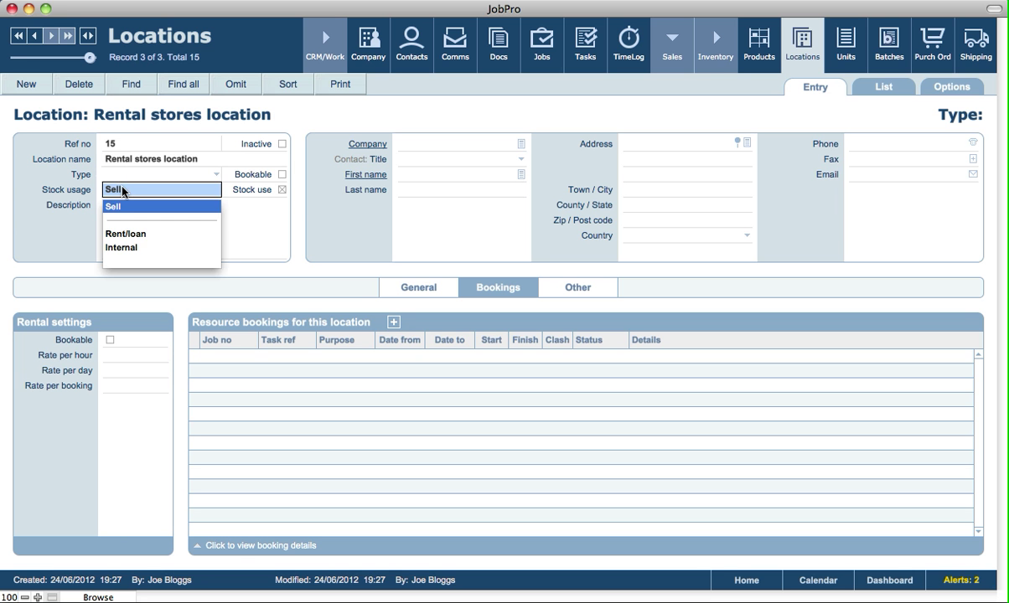
pyautogui.click(127, 235)
pyautogui.click(45, 228)
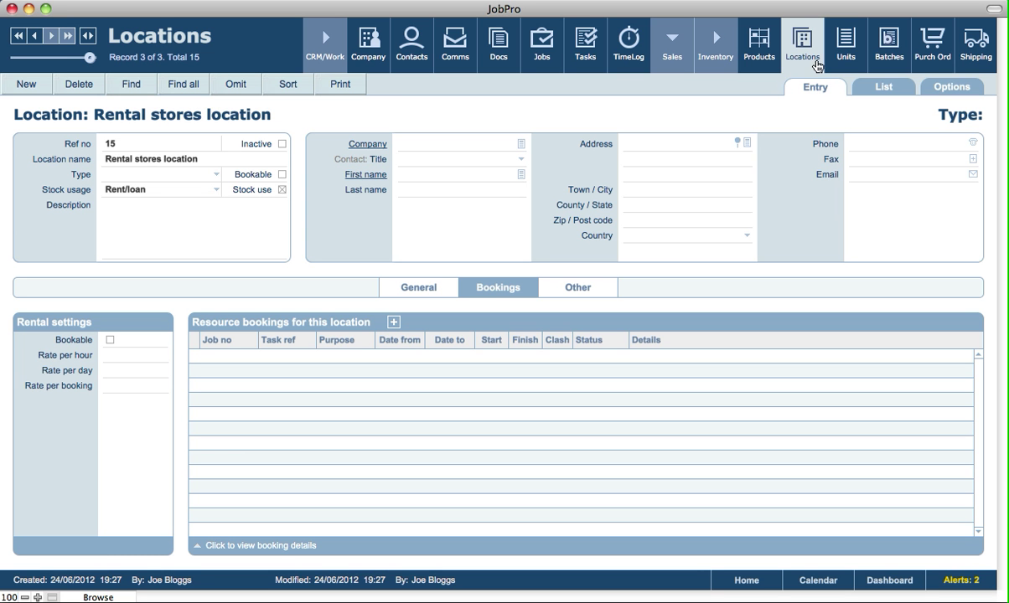
# Add an Apple TV stocktake amendment for Rental stores location with a counted quantity of 5, and auto-generate the serial numbers
pyautogui.click(762, 57)
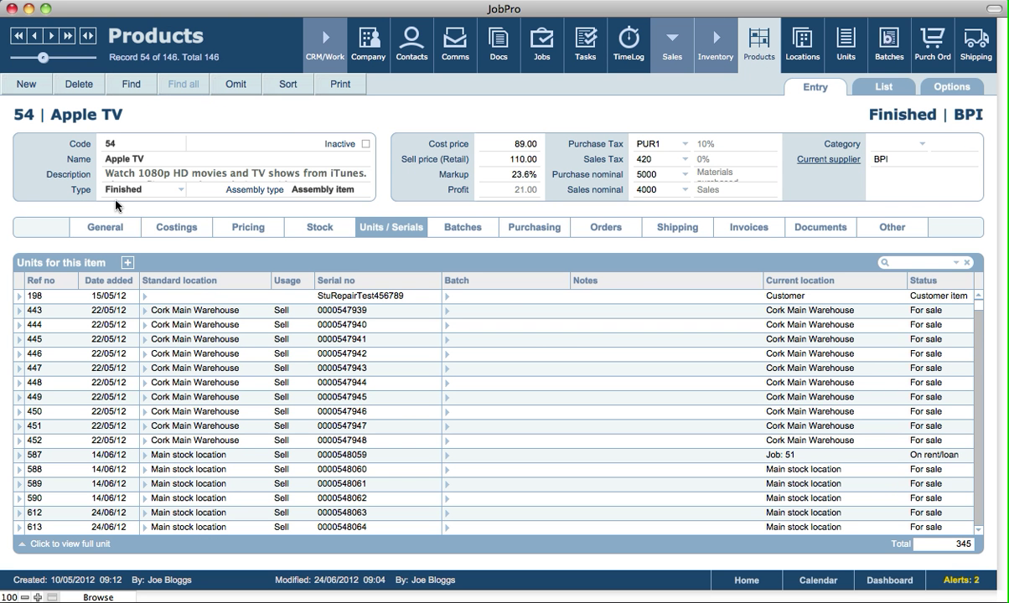
pyautogui.click(338, 231)
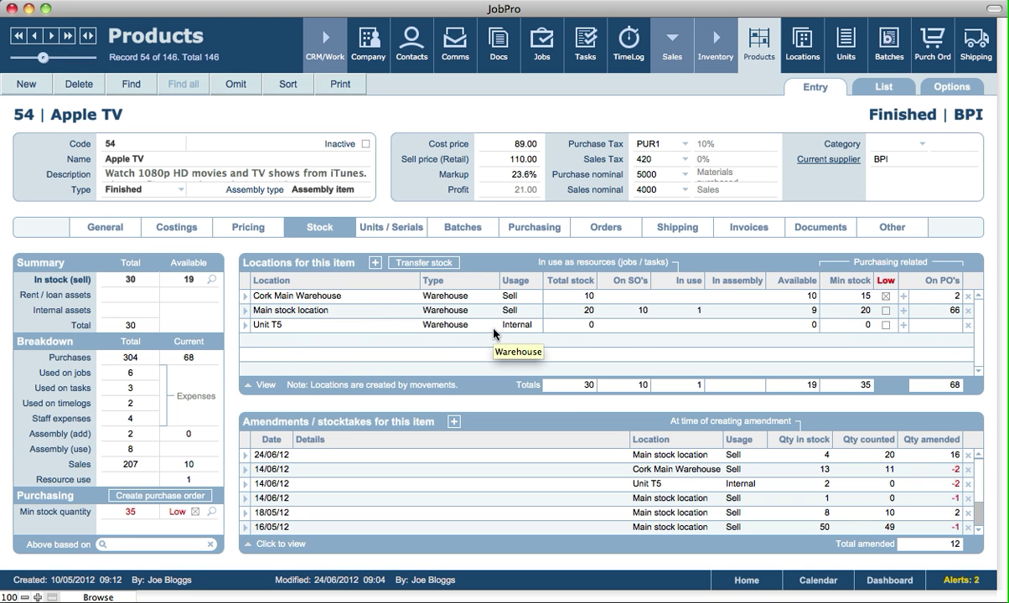
pyautogui.click(453, 423)
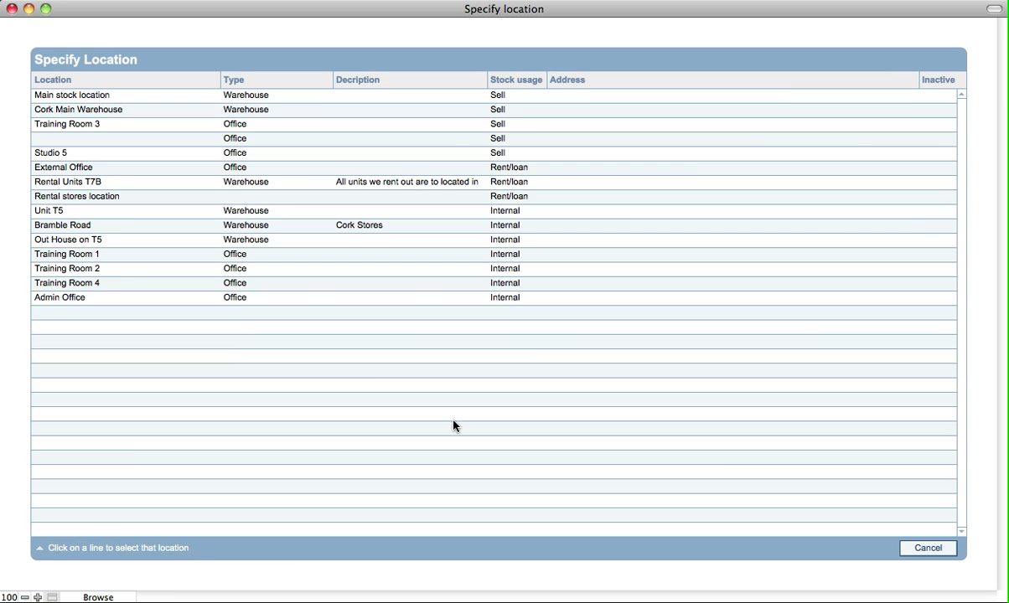
pyautogui.click(75, 201)
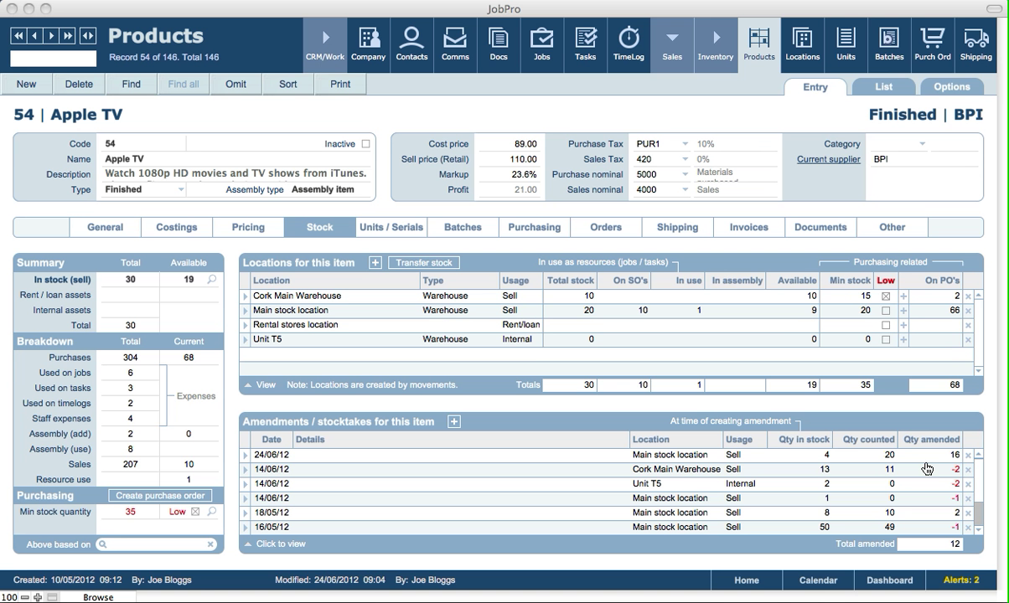
pyautogui.click(869, 455)
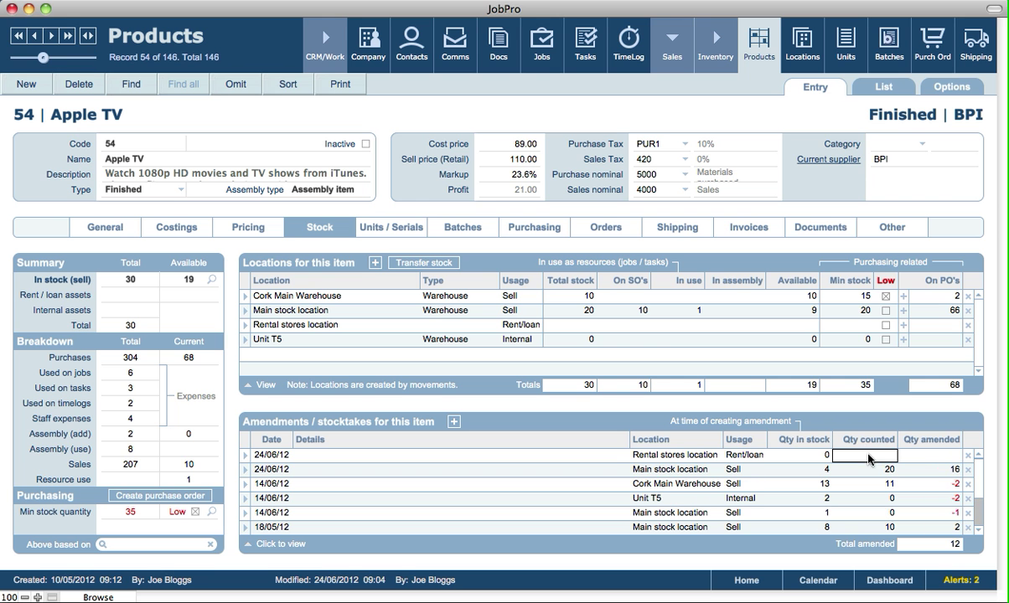
pyautogui.write('5')
pyautogui.press('Return')
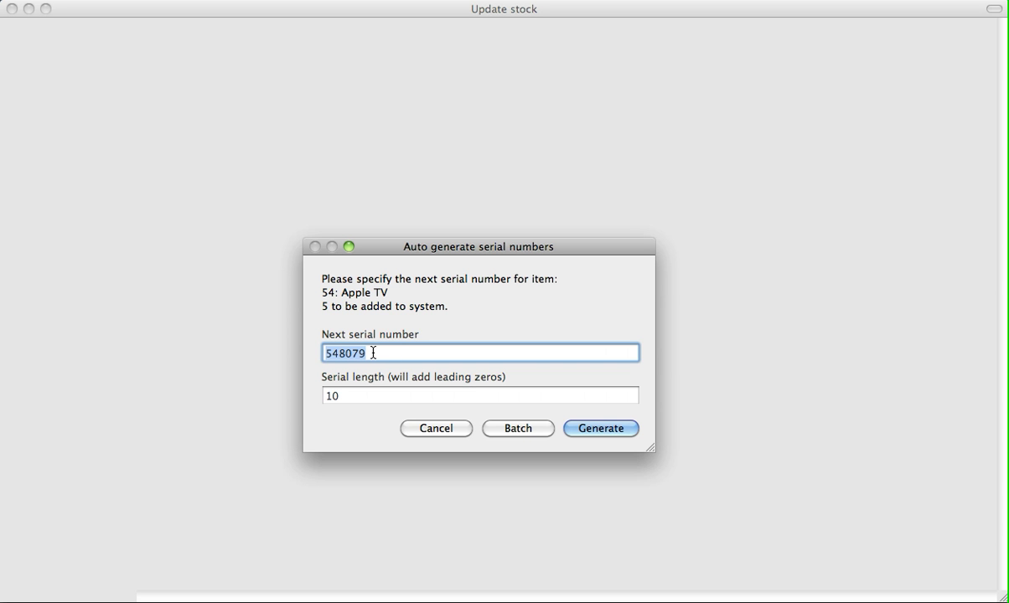
pyautogui.click(610, 429)
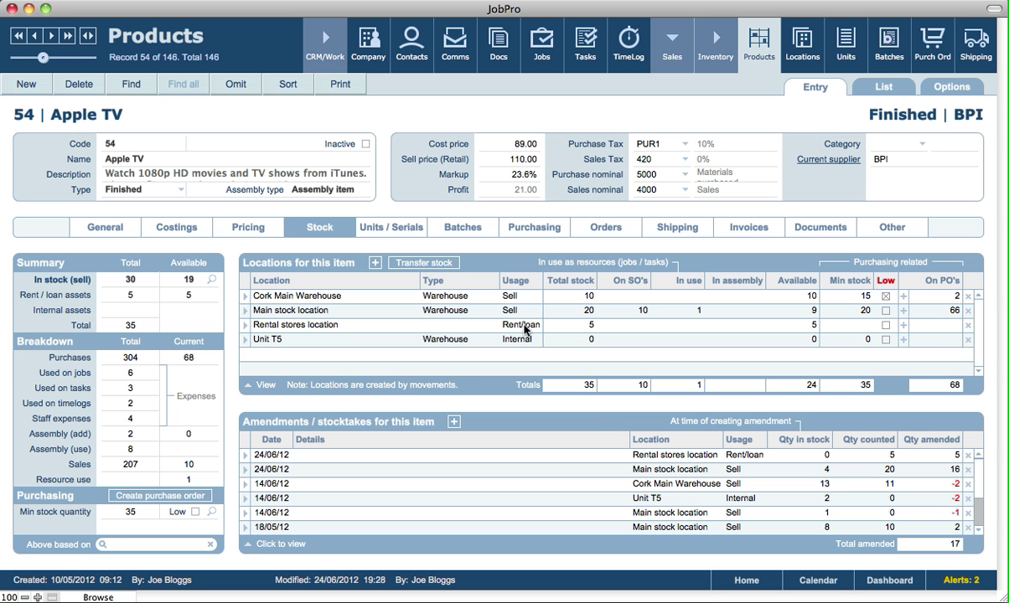
pyautogui.click(474, 328)
pyautogui.click(323, 329)
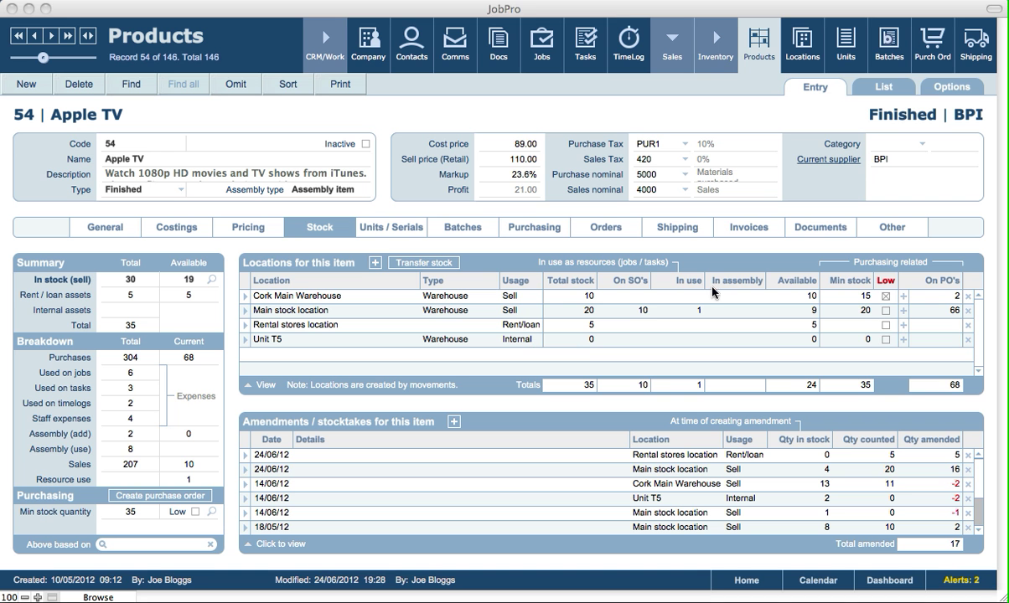
pyautogui.click(531, 274)
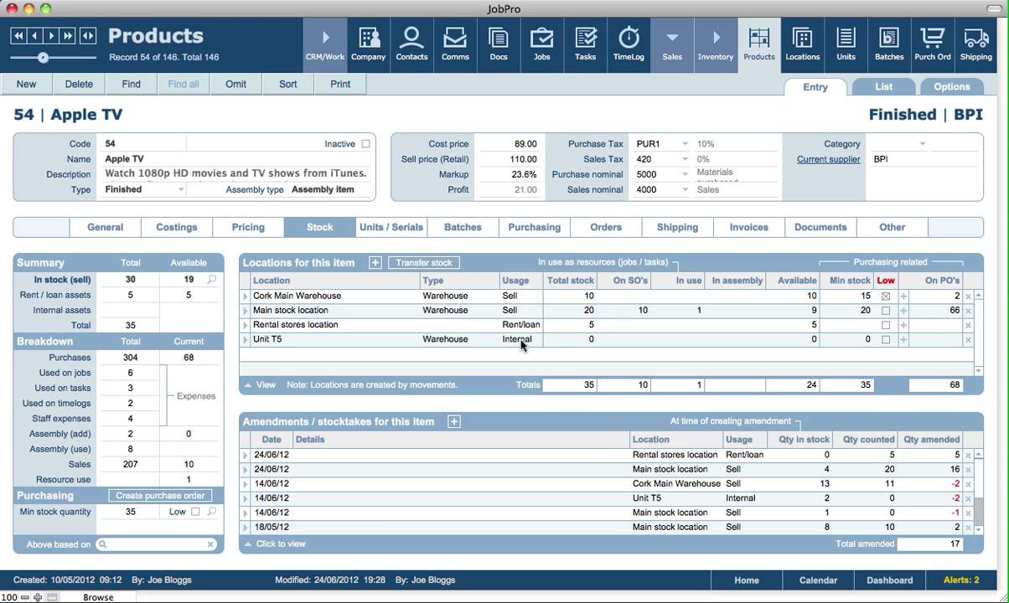
# In the Hein Gericke job's resources, mark the Apple TV booking as Complete and record the item as not returned because it was lost
pyautogui.click(541, 52)
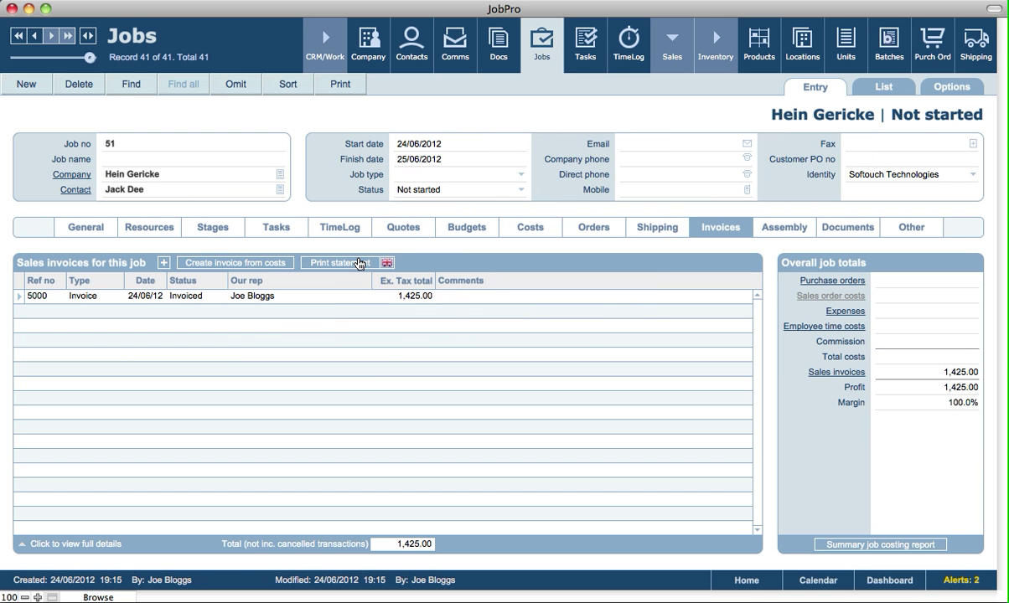
pyautogui.click(141, 234)
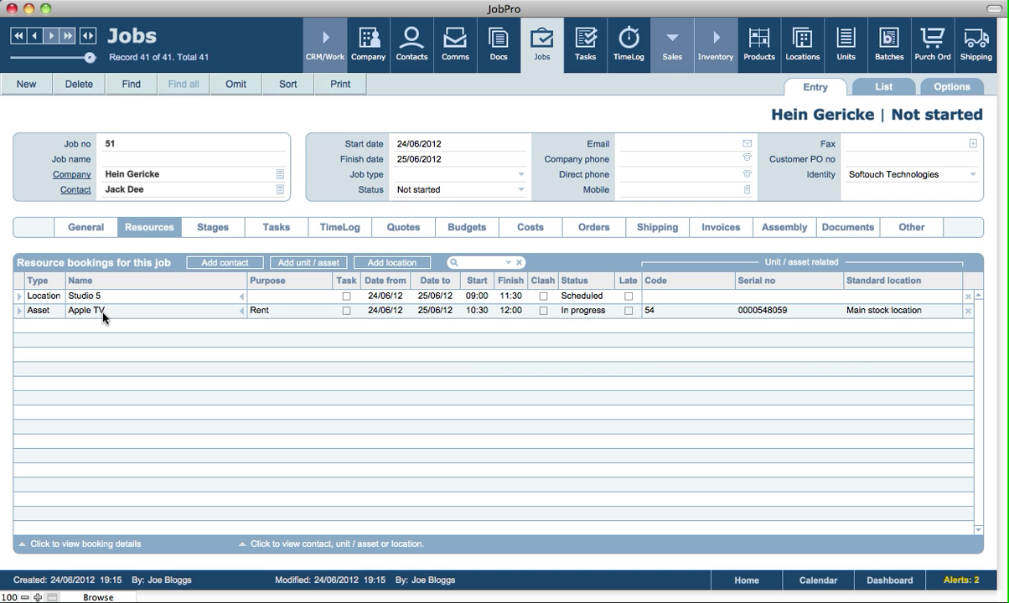
pyautogui.click(587, 312)
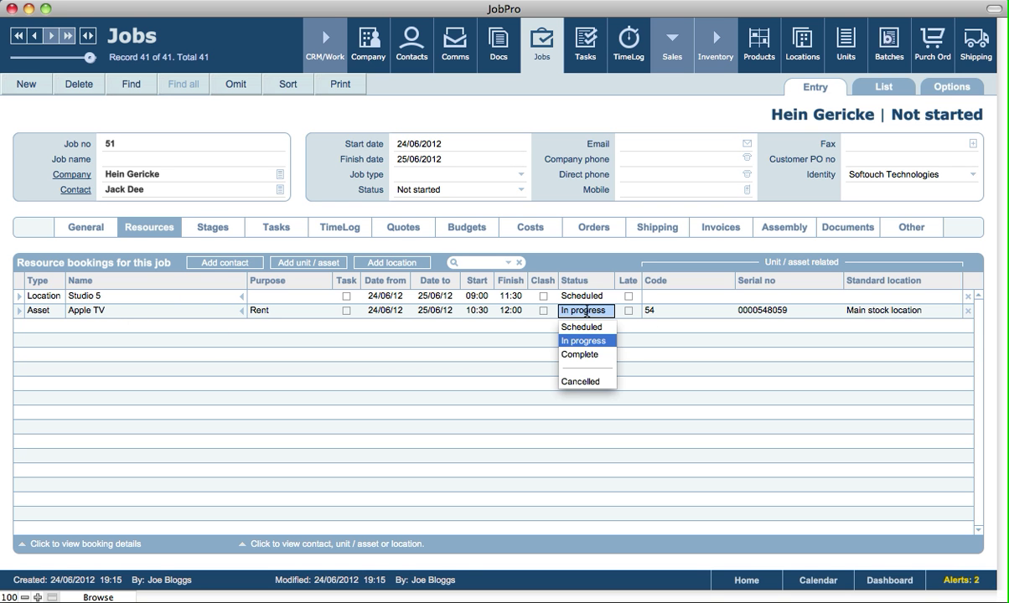
pyautogui.click(581, 357)
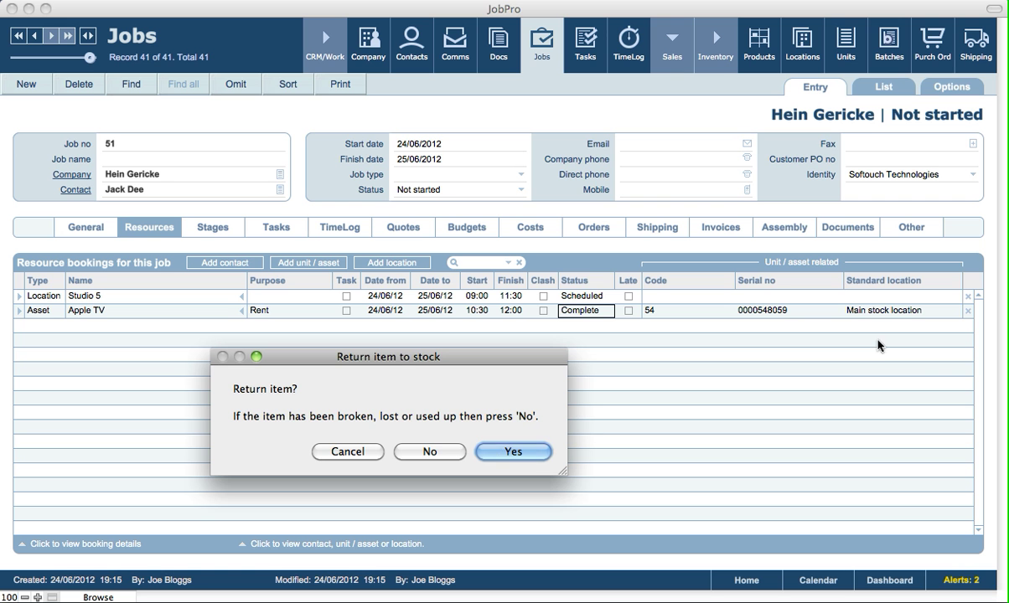
pyautogui.click(429, 453)
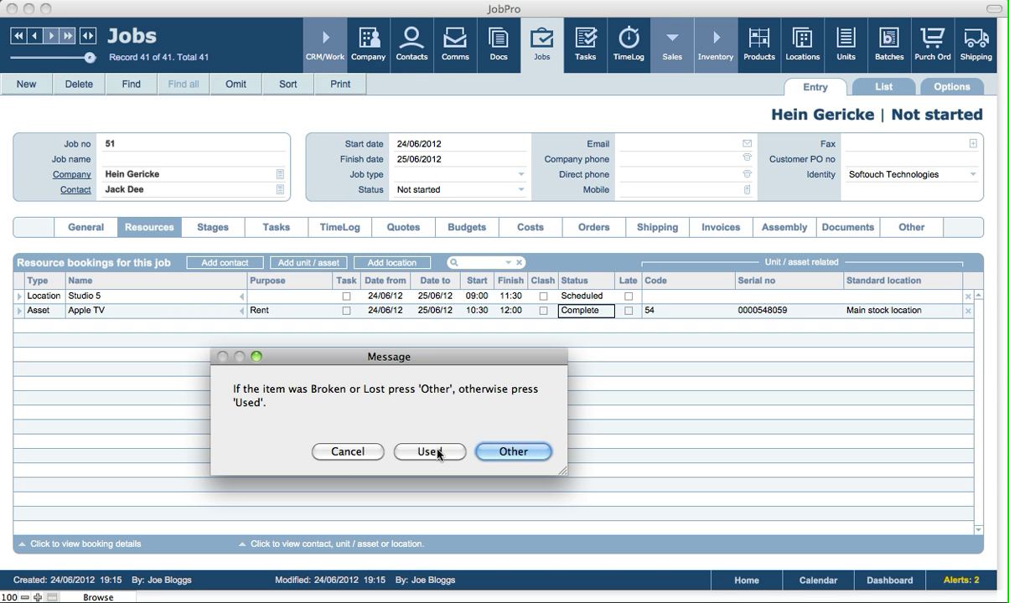
pyautogui.click(508, 454)
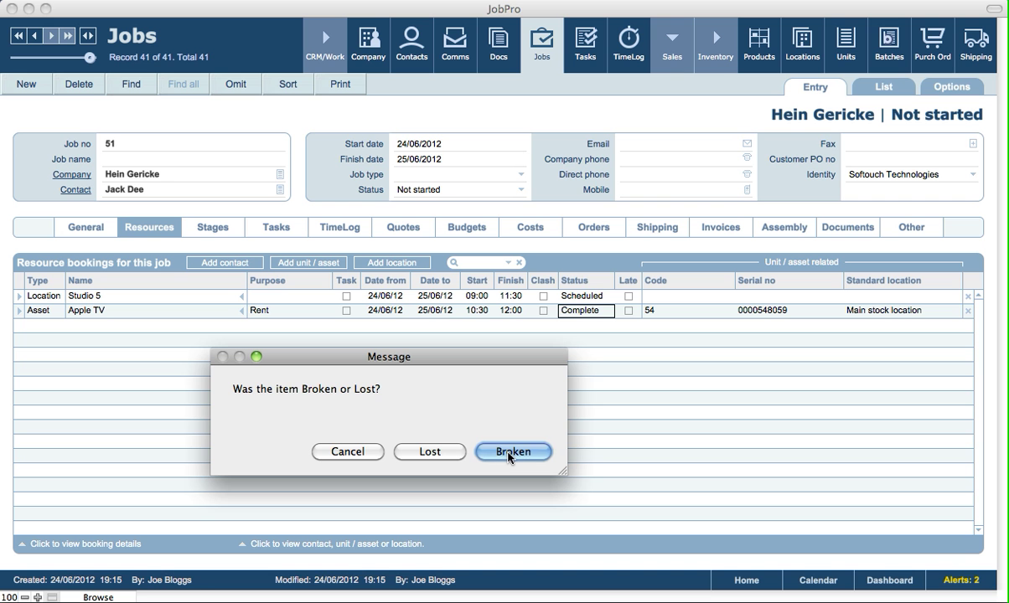
pyautogui.click(424, 455)
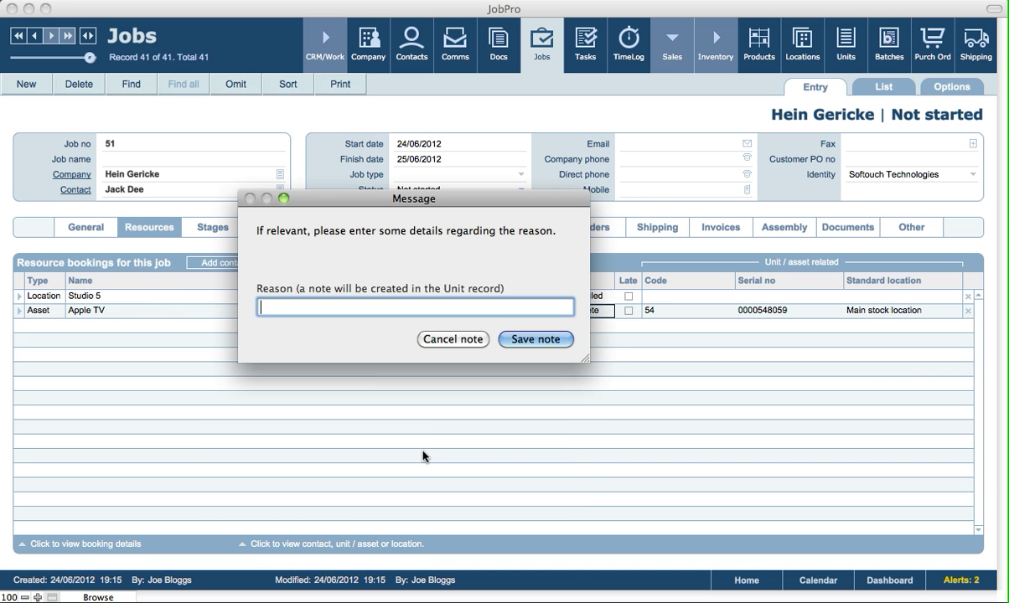
# Save the reason note "Client lost item. They will pay separately." for the lost Apple TV and acknowledge the added expense
pyautogui.moveTo(386, 207); pyautogui.dragTo(434, 347)
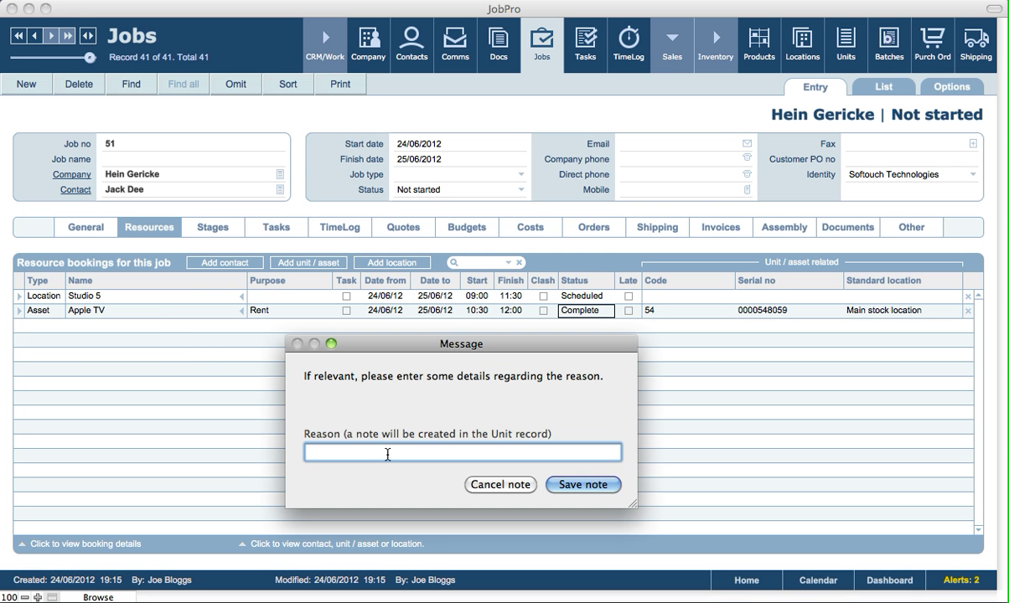
pyautogui.write('Client lost item. They will p')
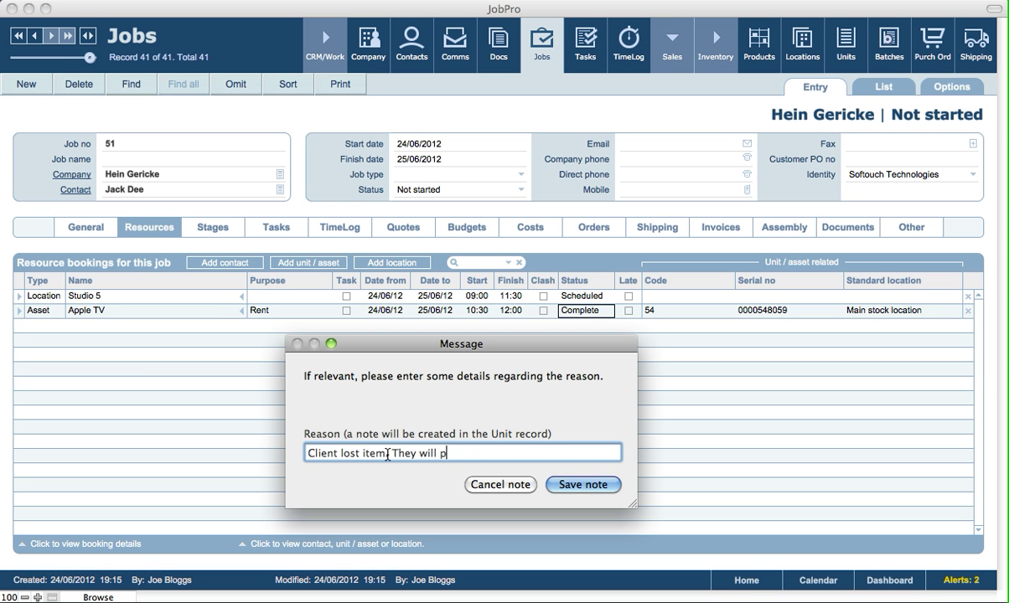
pyautogui.write('ay separately')
pyautogui.click(387, 454)
pyautogui.write('.')
pyautogui.click(551, 452)
pyautogui.write('.')
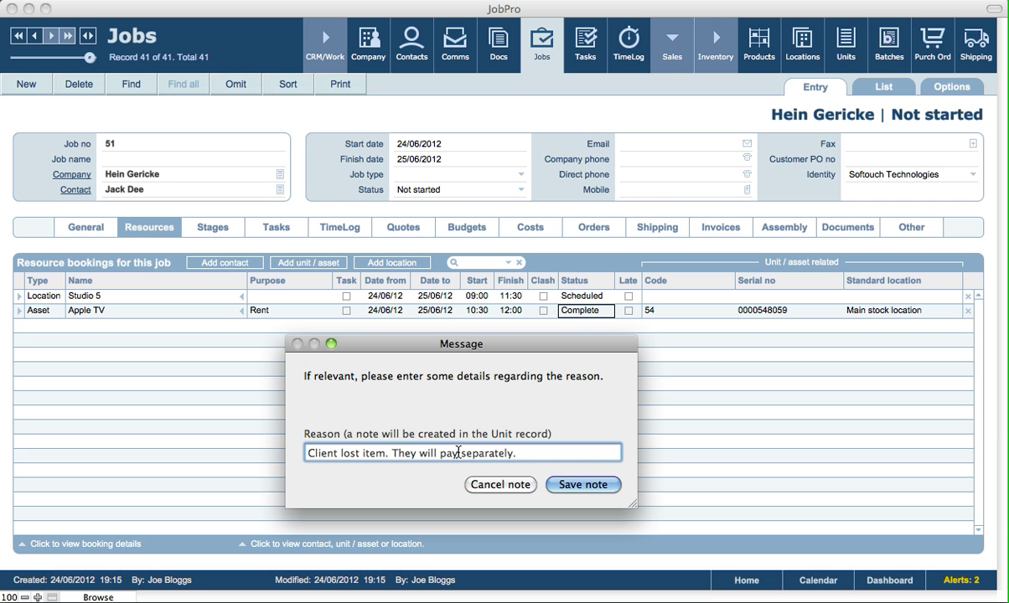
pyautogui.click(578, 486)
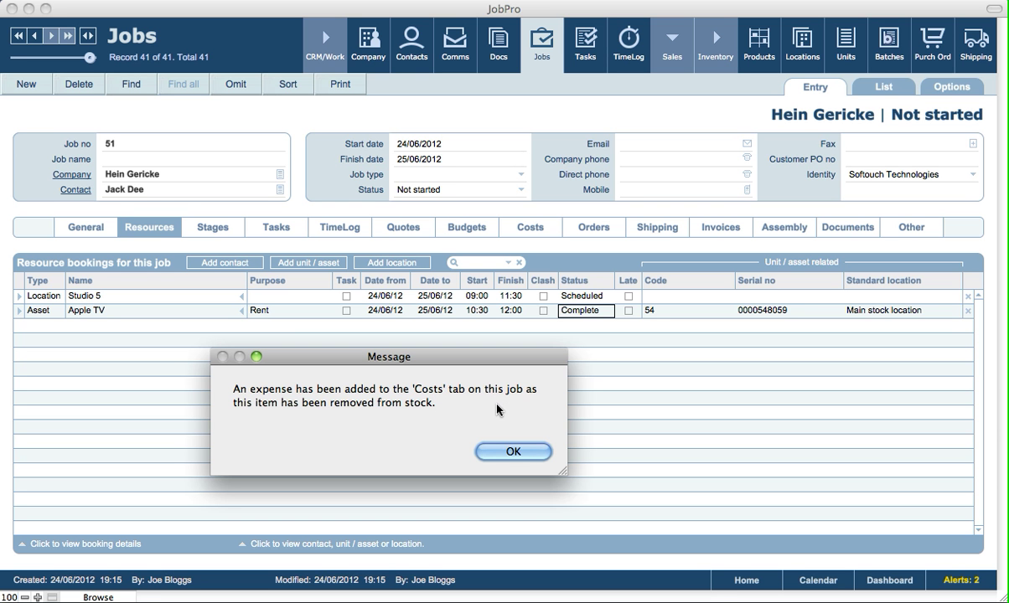
pyautogui.click(510, 452)
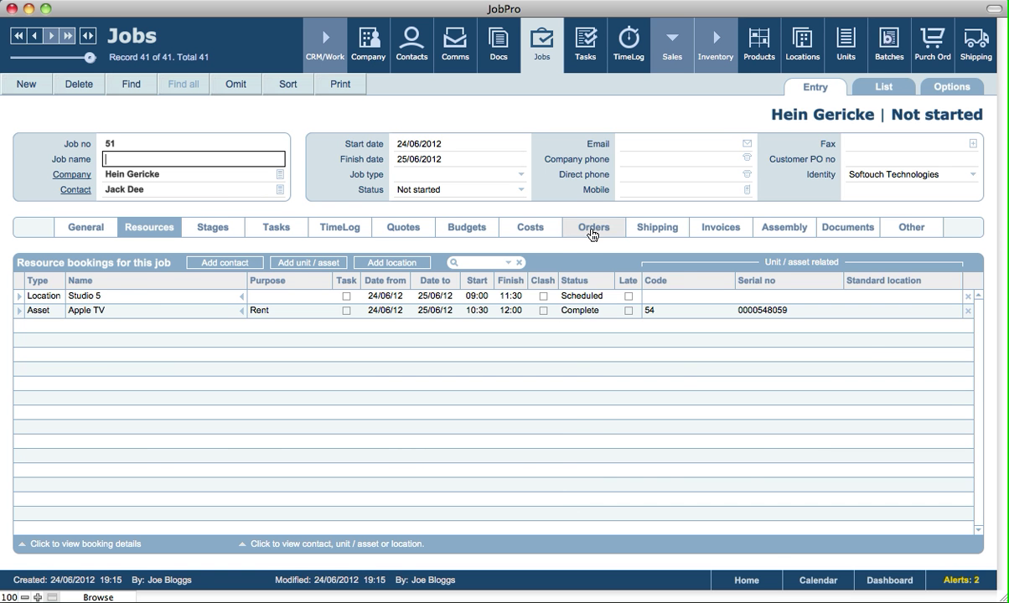
# Check the job's expenses and preview the charges available for a new invoice from costs, without creating the invoice
pyautogui.click(528, 227)
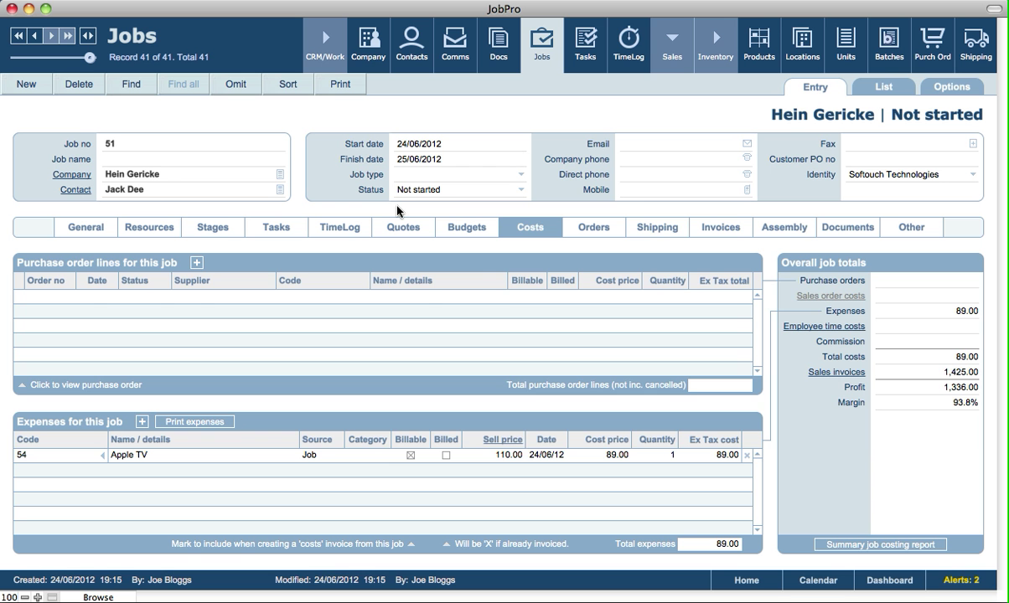
pyautogui.click(719, 228)
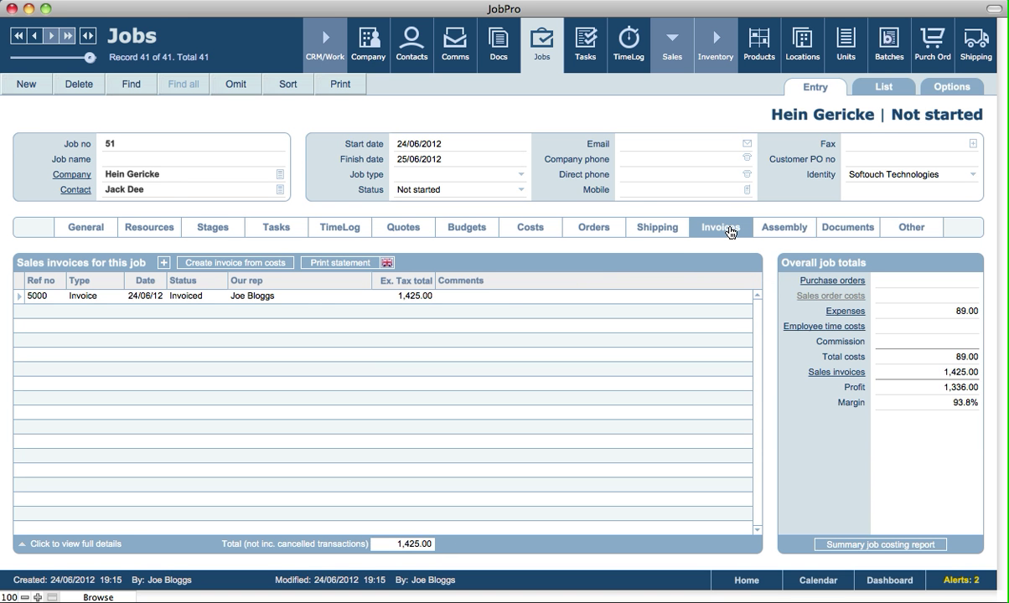
pyautogui.click(251, 263)
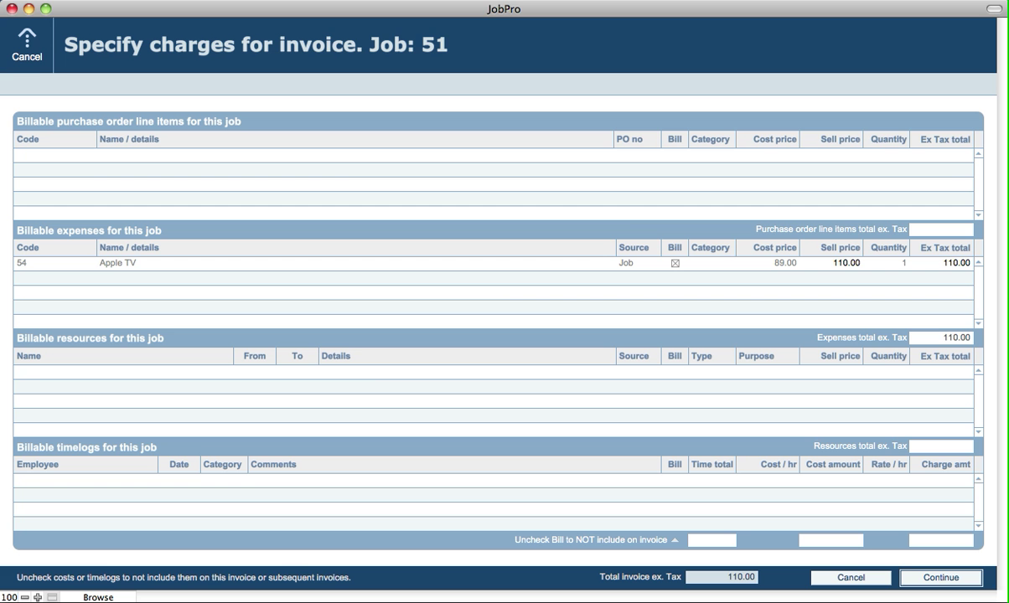
pyautogui.click(834, 578)
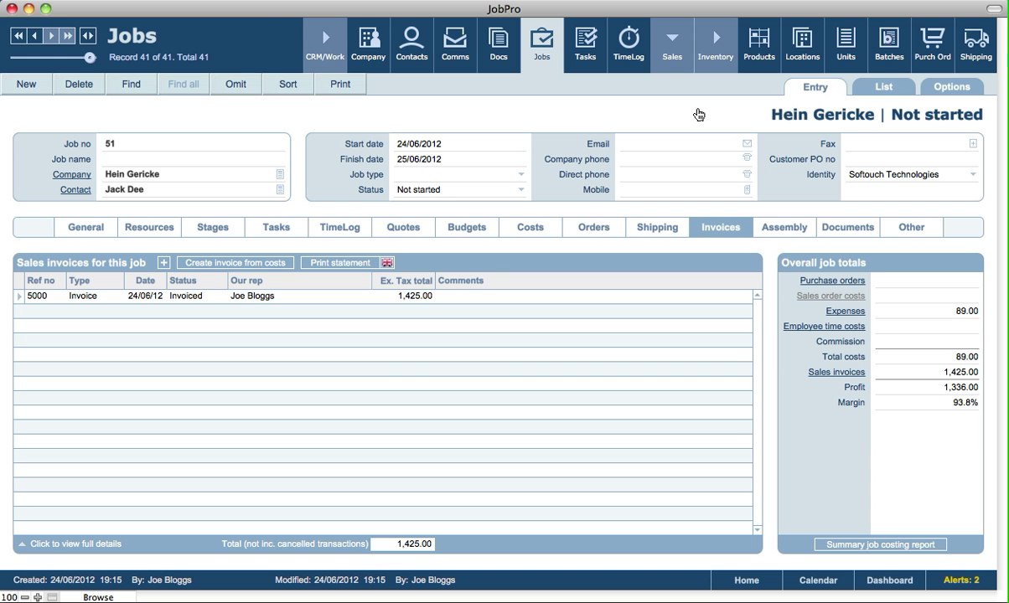
# Return to the job's resource bookings and review the Studio 5 and Apple TV entries
pyautogui.click(135, 235)
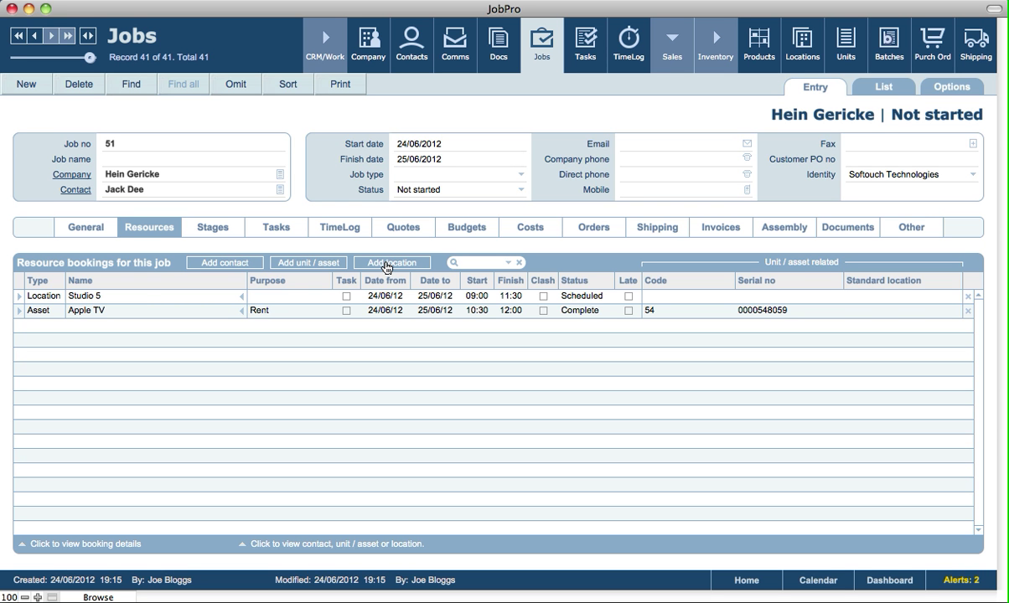
pyautogui.click(594, 262)
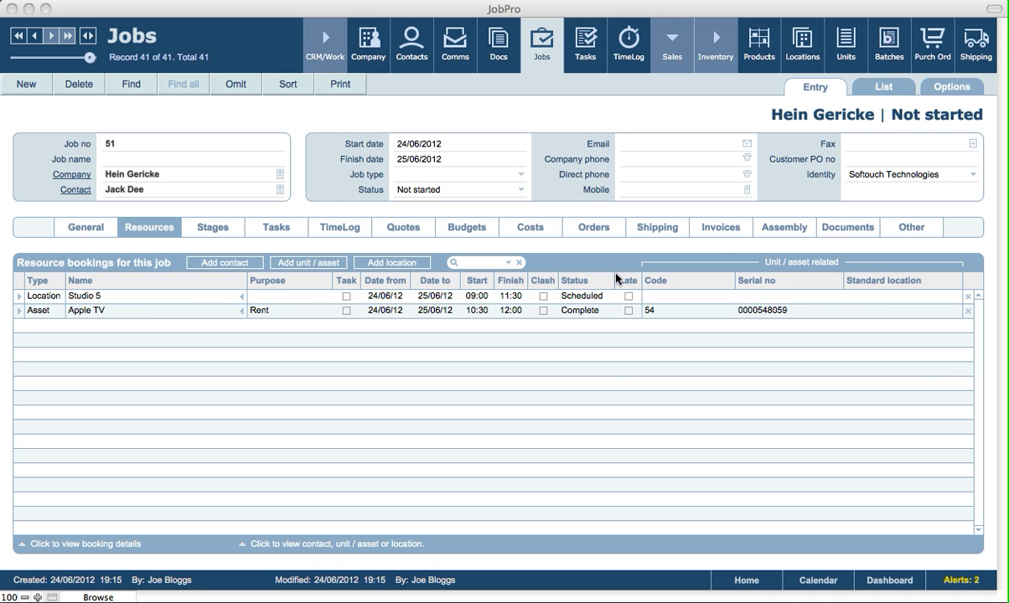
pyautogui.click(527, 293)
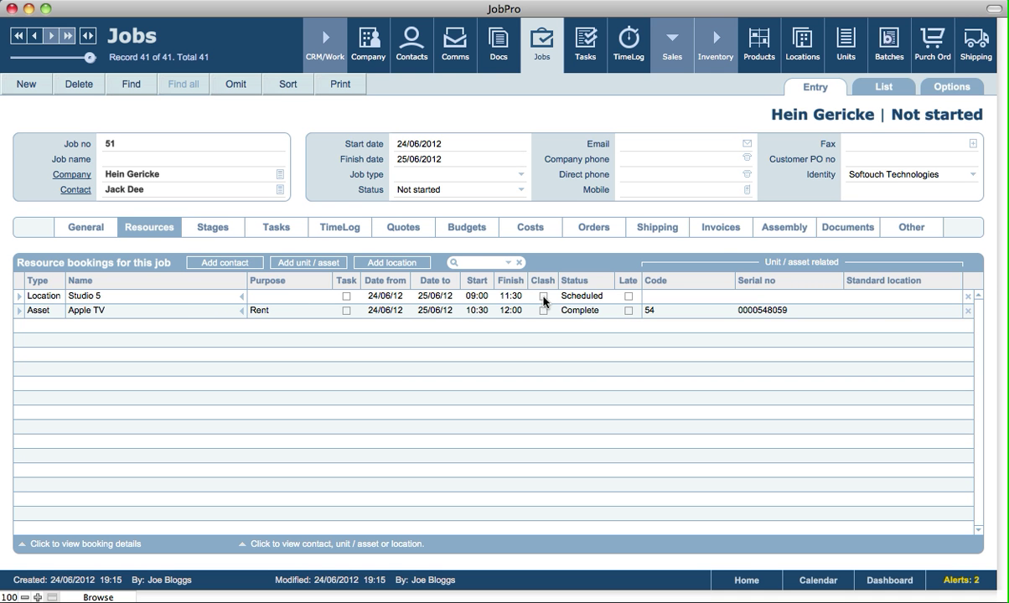